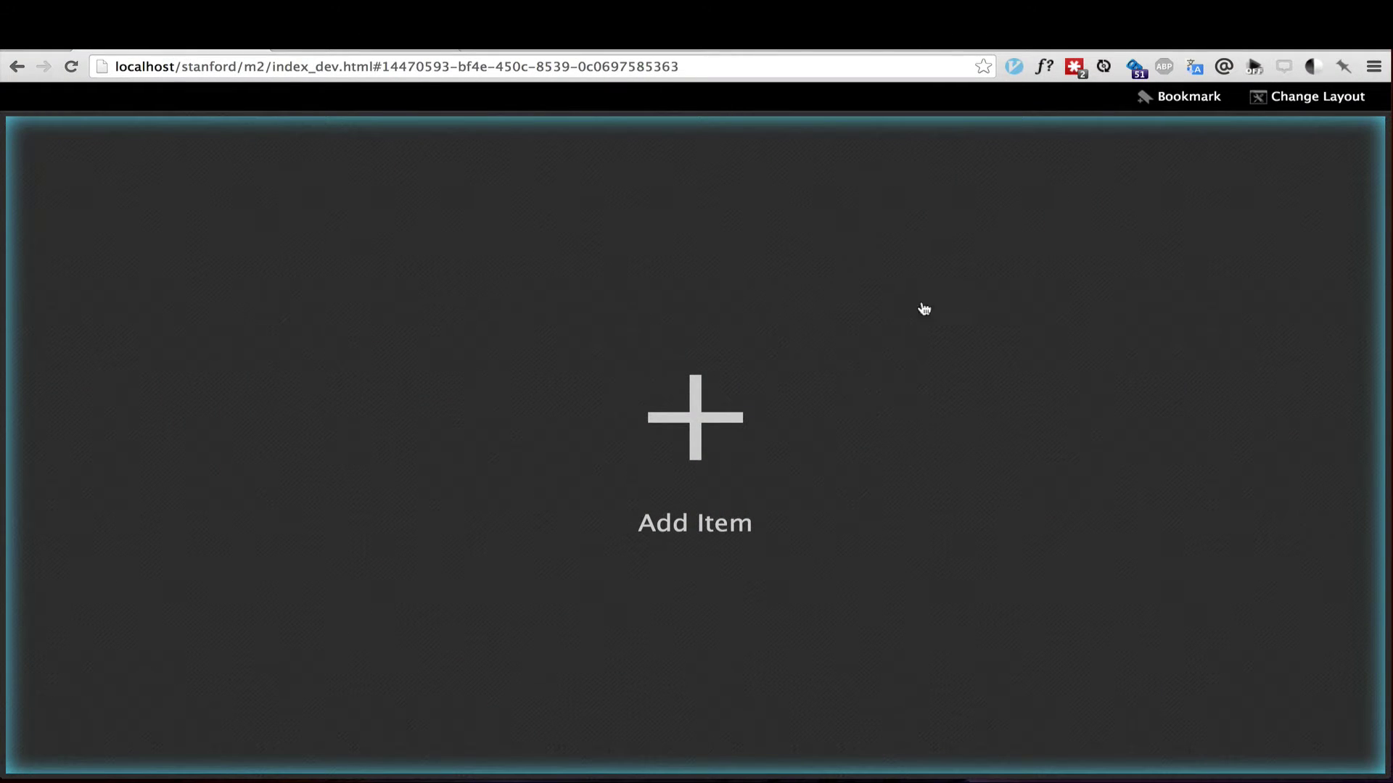
- Open the manuscript catalog for the empty slot and scroll through its Yale and Stanford holdings
left_click(714, 402)
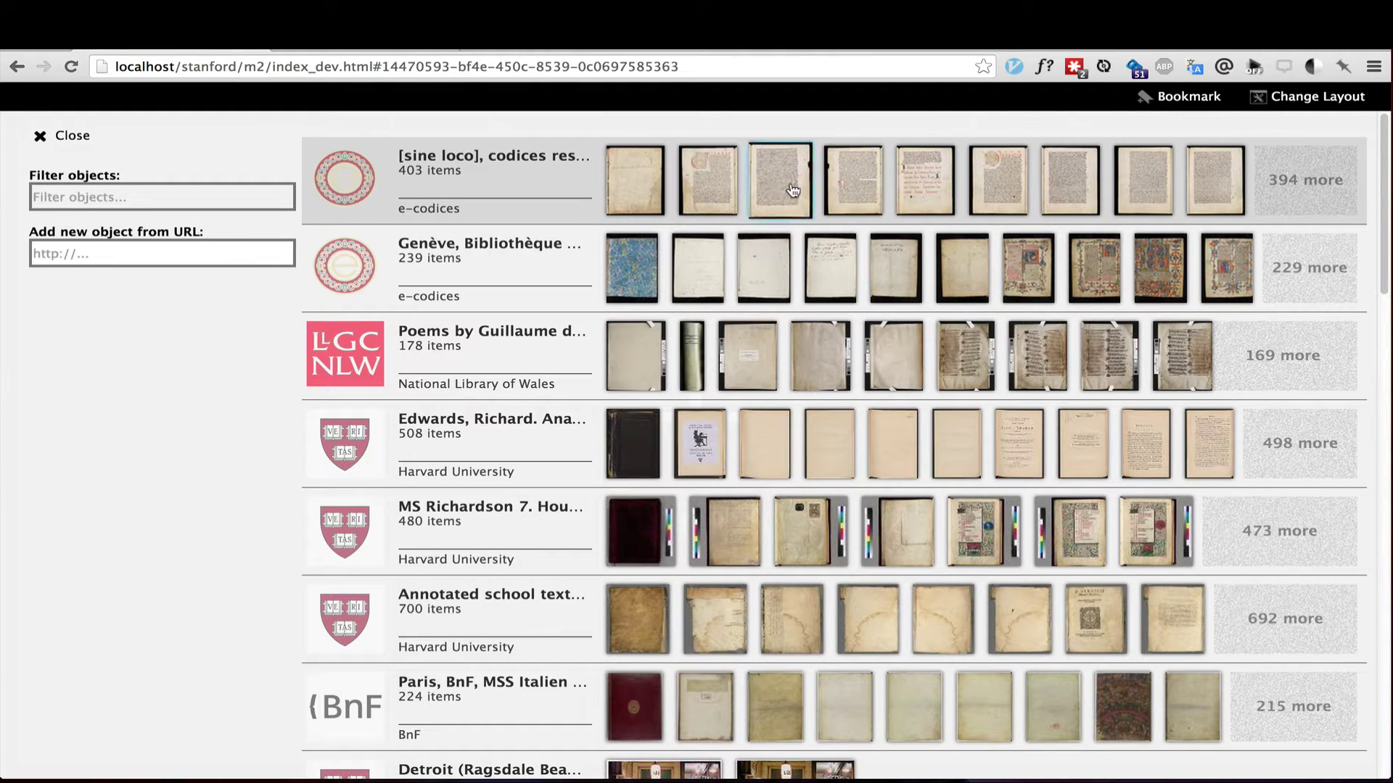
scroll(881, 186, "down", 3)
scroll(885, 185, "down", 1)
scroll(885, 185, "up", 3)
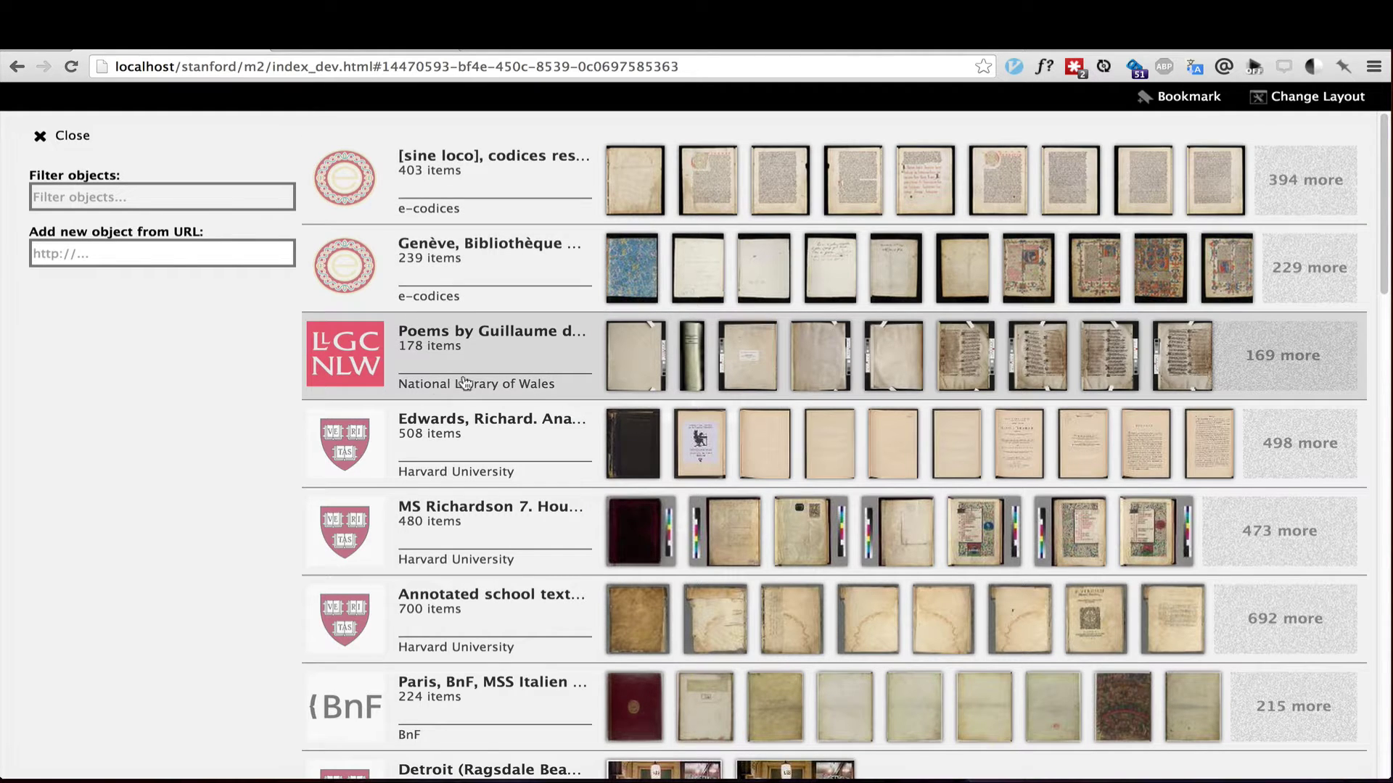
scroll(568, 394, "down", 3)
scroll(568, 393, "down", 13)
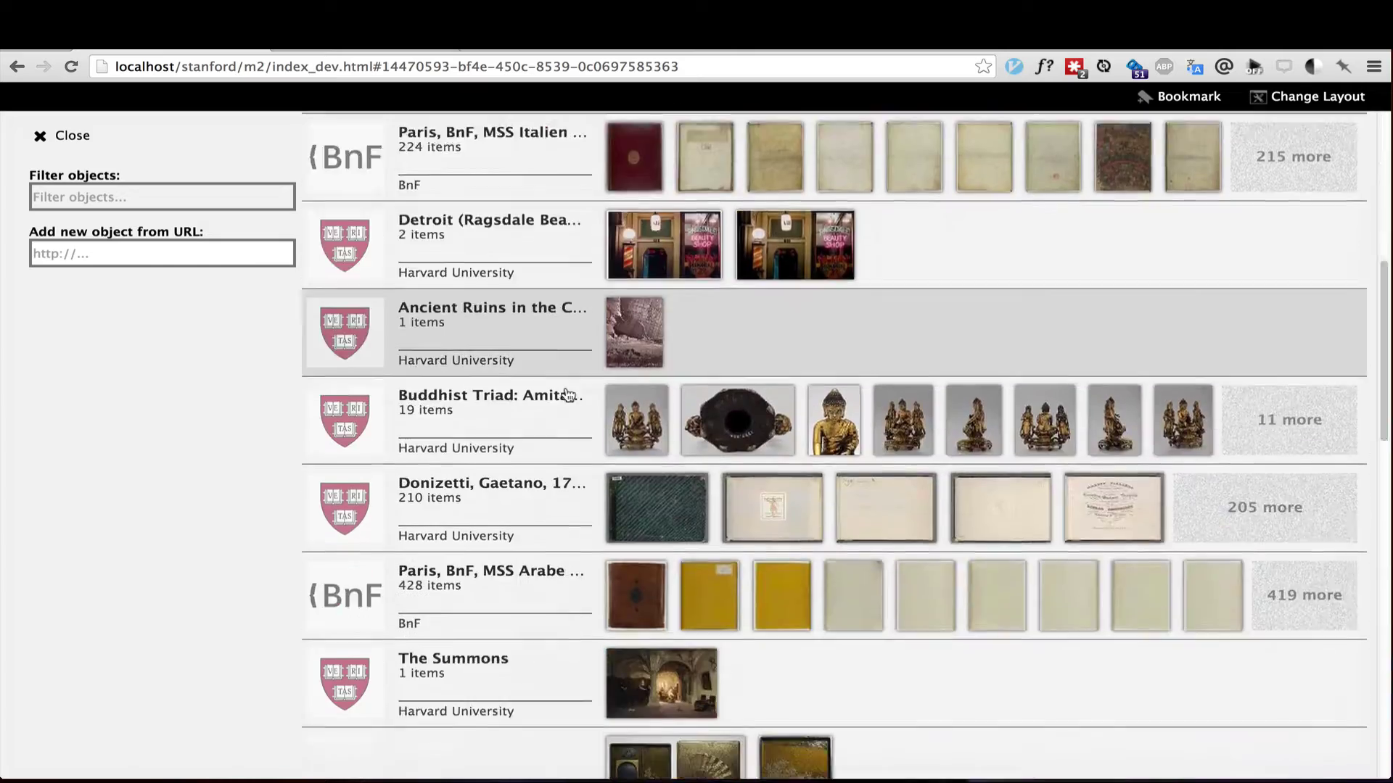
scroll(568, 394, "up", 3)
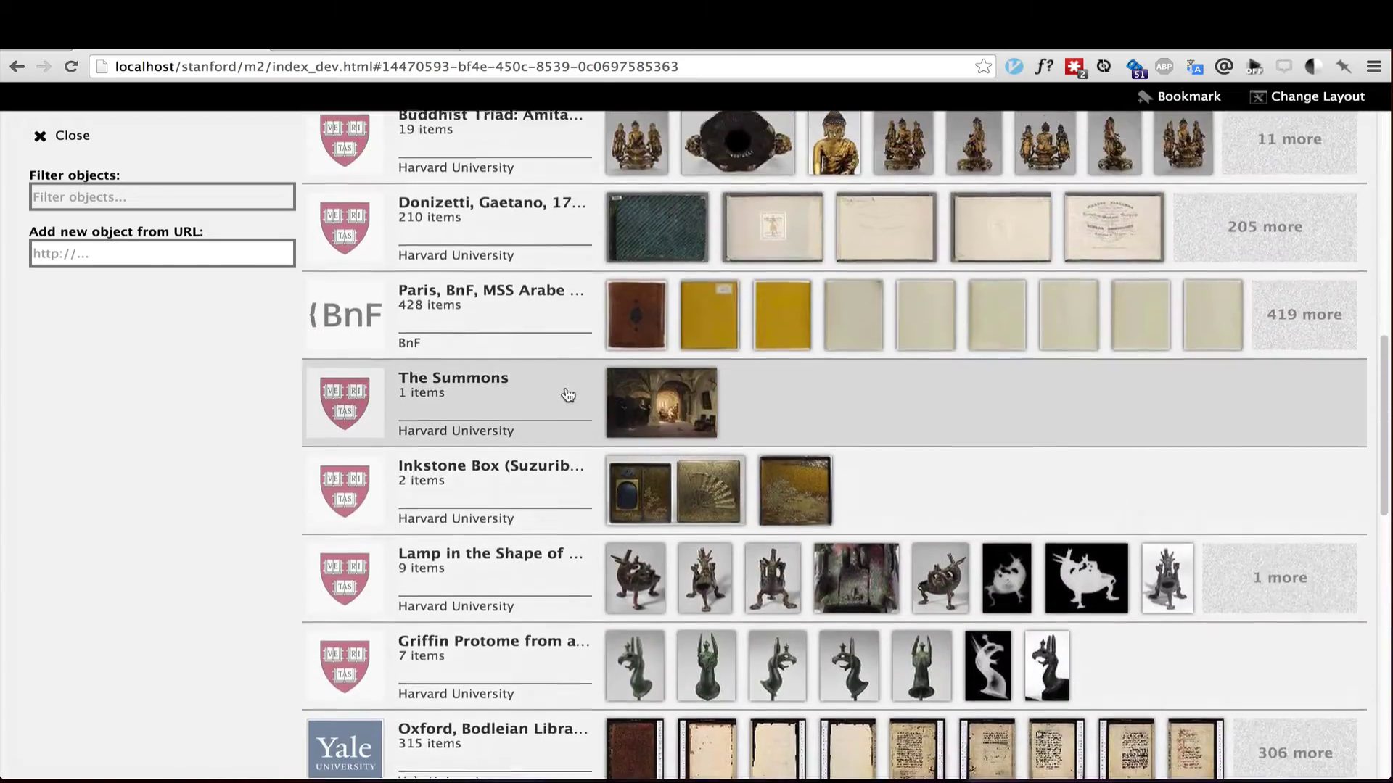
scroll(568, 394, "down", 12)
scroll(568, 393, "down", 3)
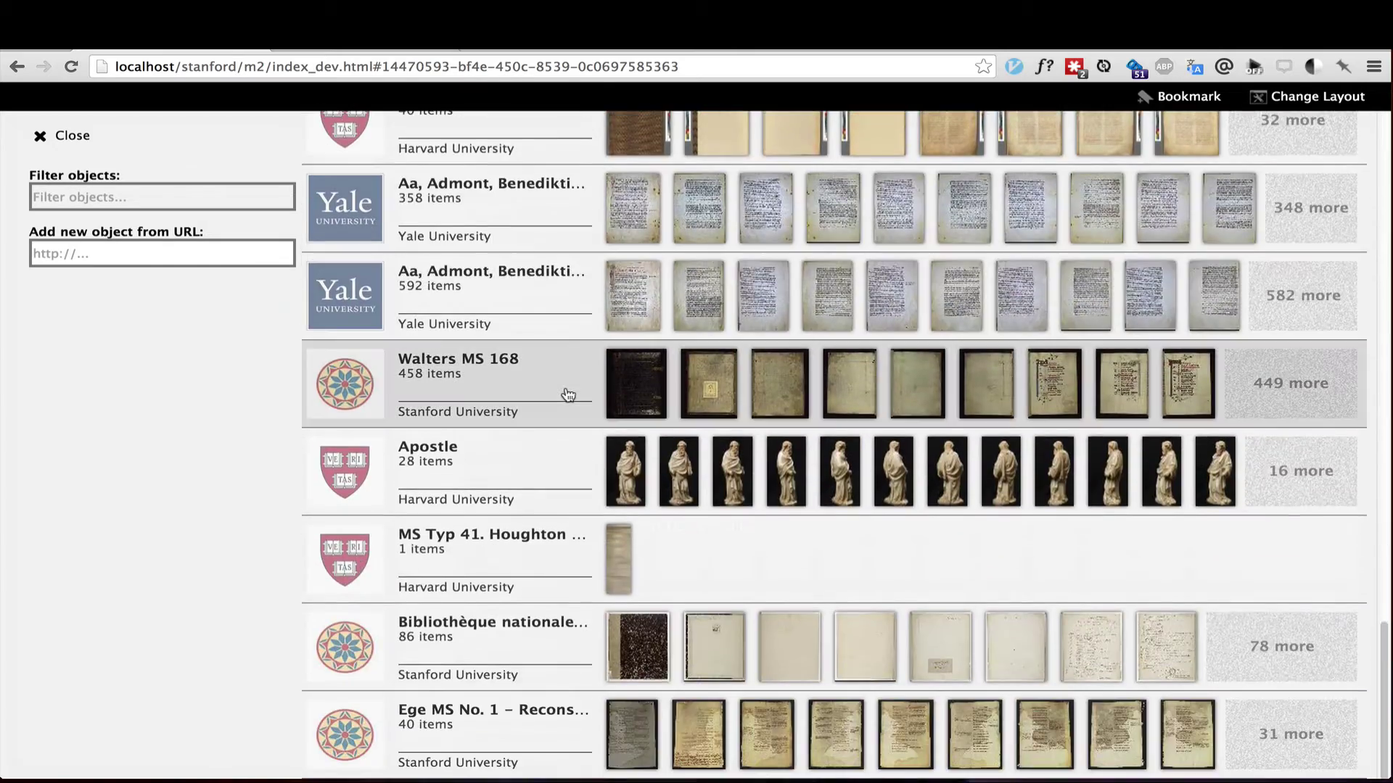
- Add the 19-item BnF manuscript from its pasted manifest URL, then filter the catalog for 'richar'
left_click(273, 198)
type("fi")
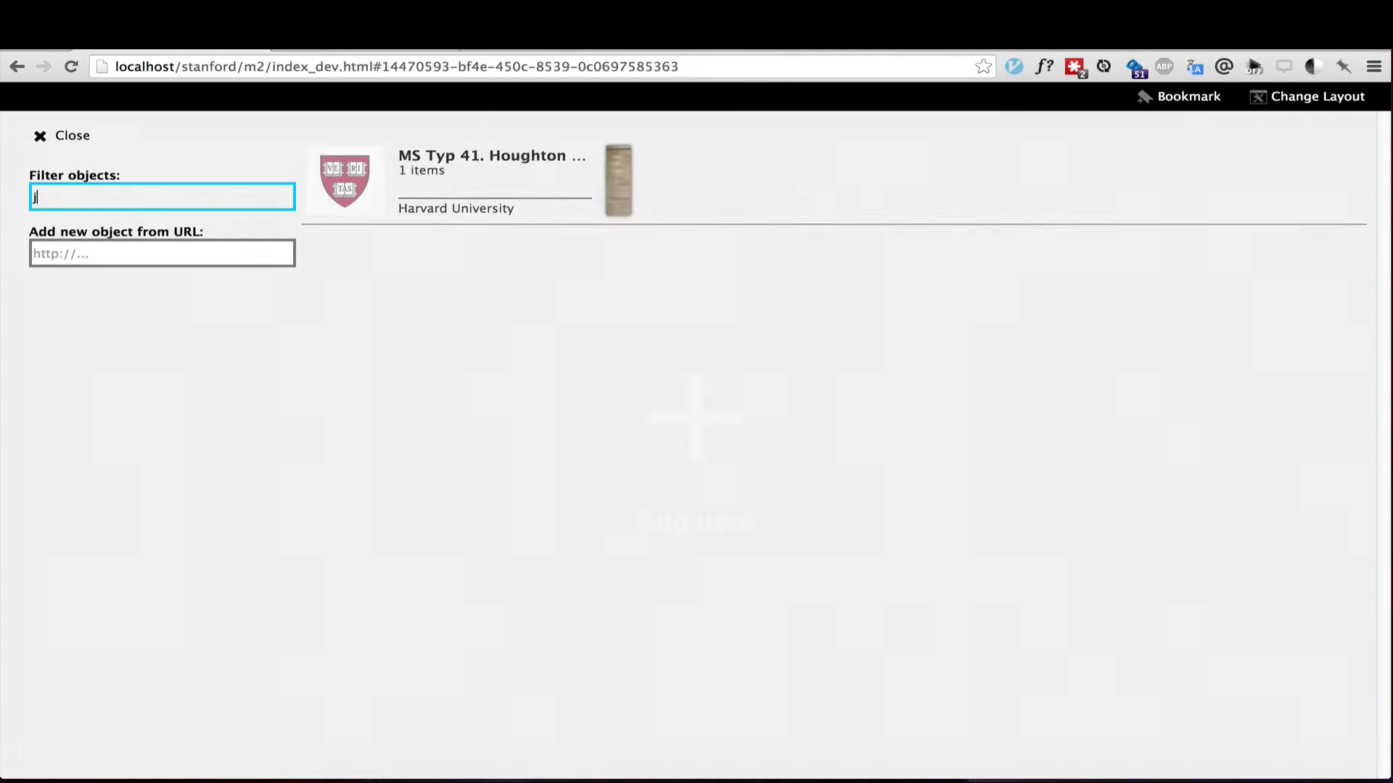
key("BackSpace")
key("BackSpace")
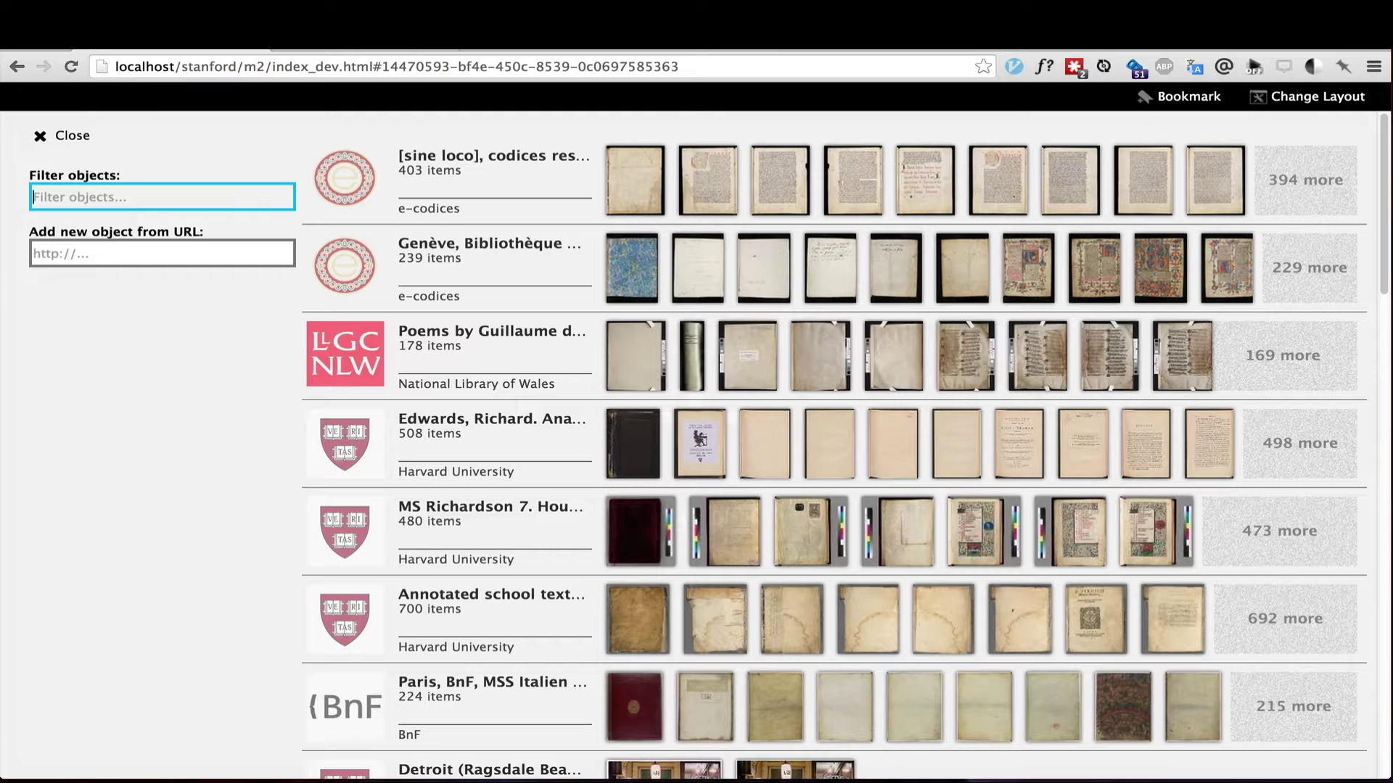
left_click(178, 251)
key("ctrl+v")
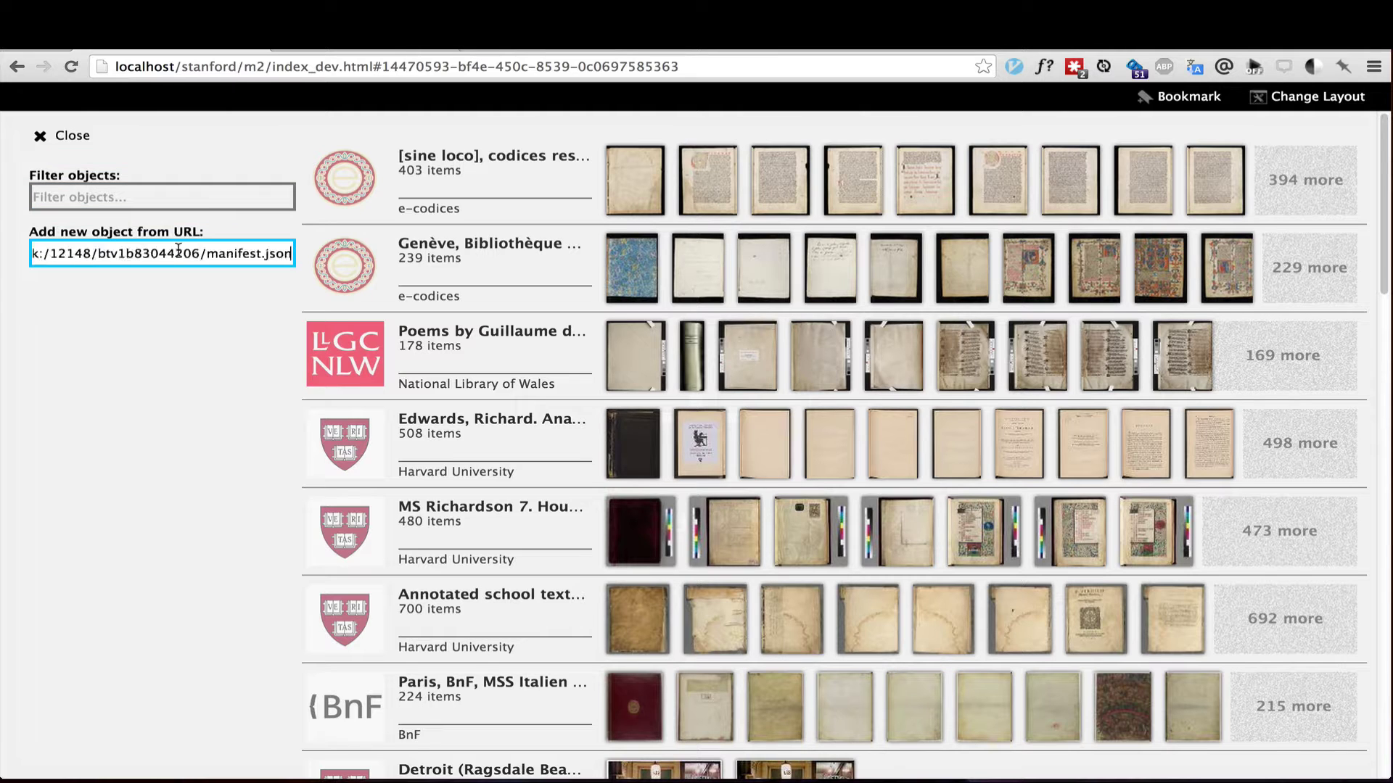
key("Return")
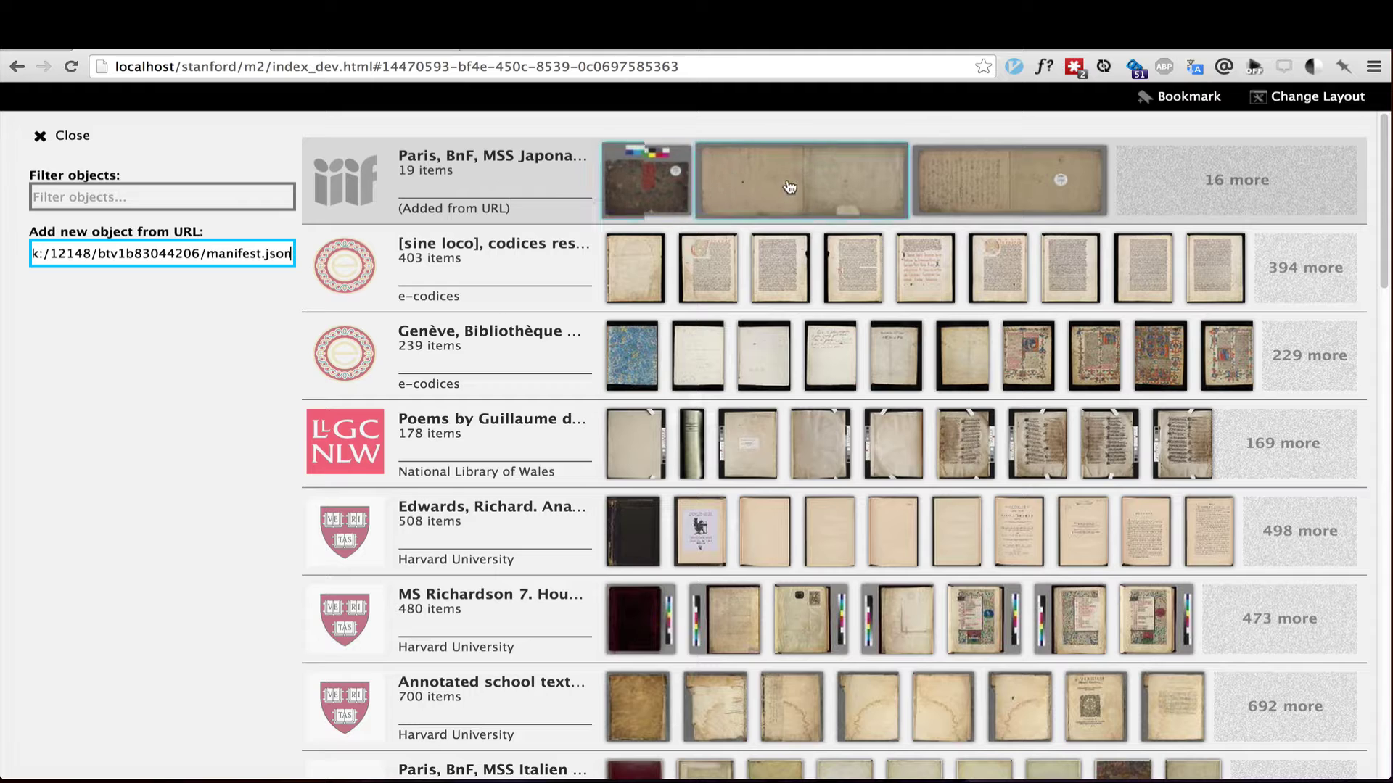
left_click(288, 195)
type("richar")
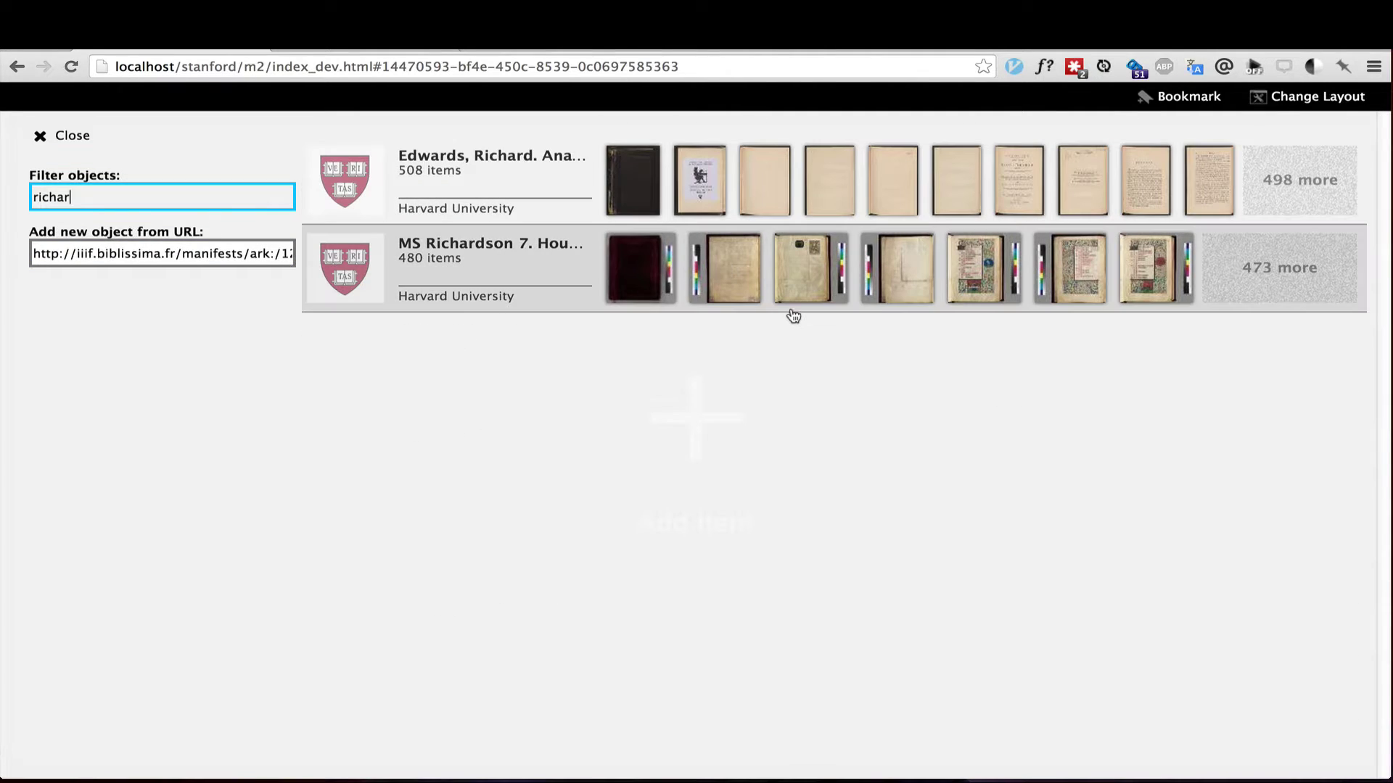
- Open MS Richardson 7, zoom and browse its folios, and return to the f. 1 Aquarius page
left_click(986, 280)
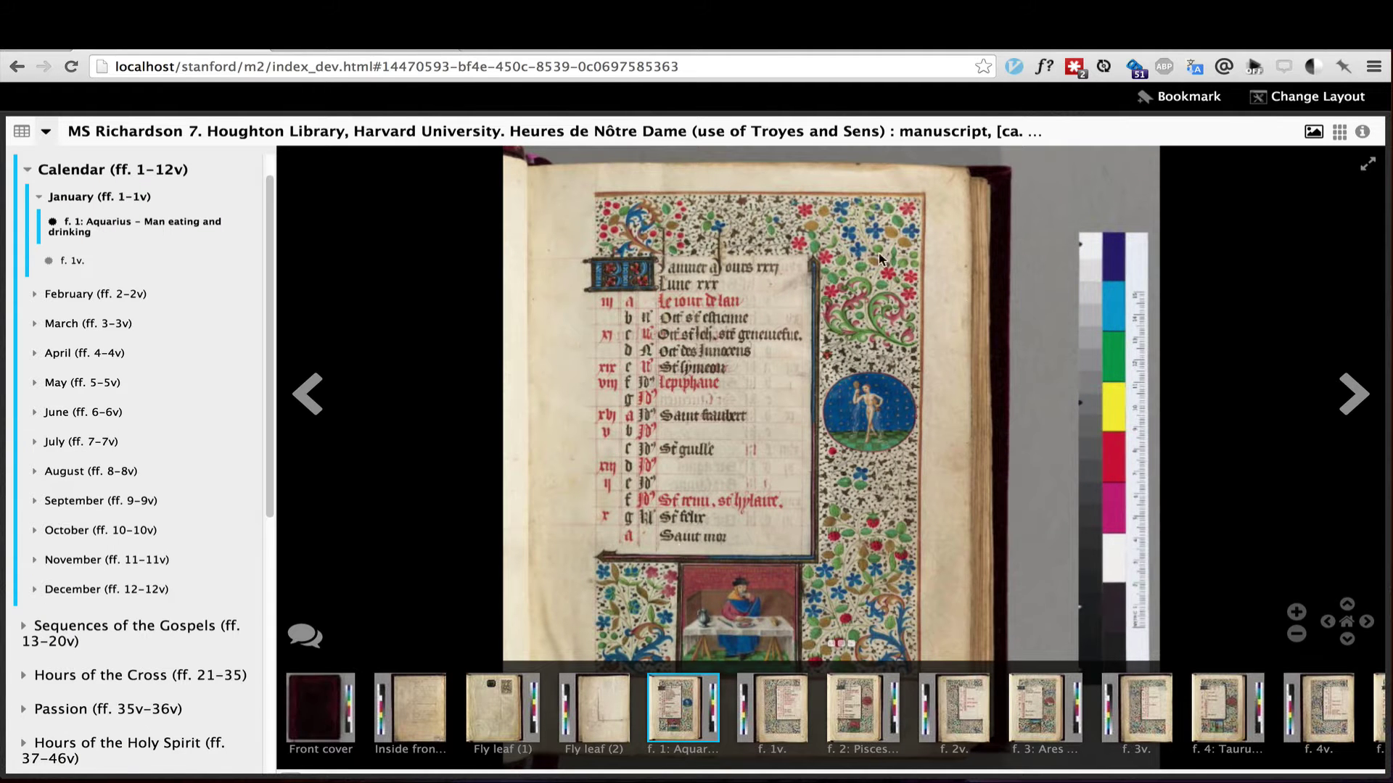
scroll(755, 342, "up", 8)
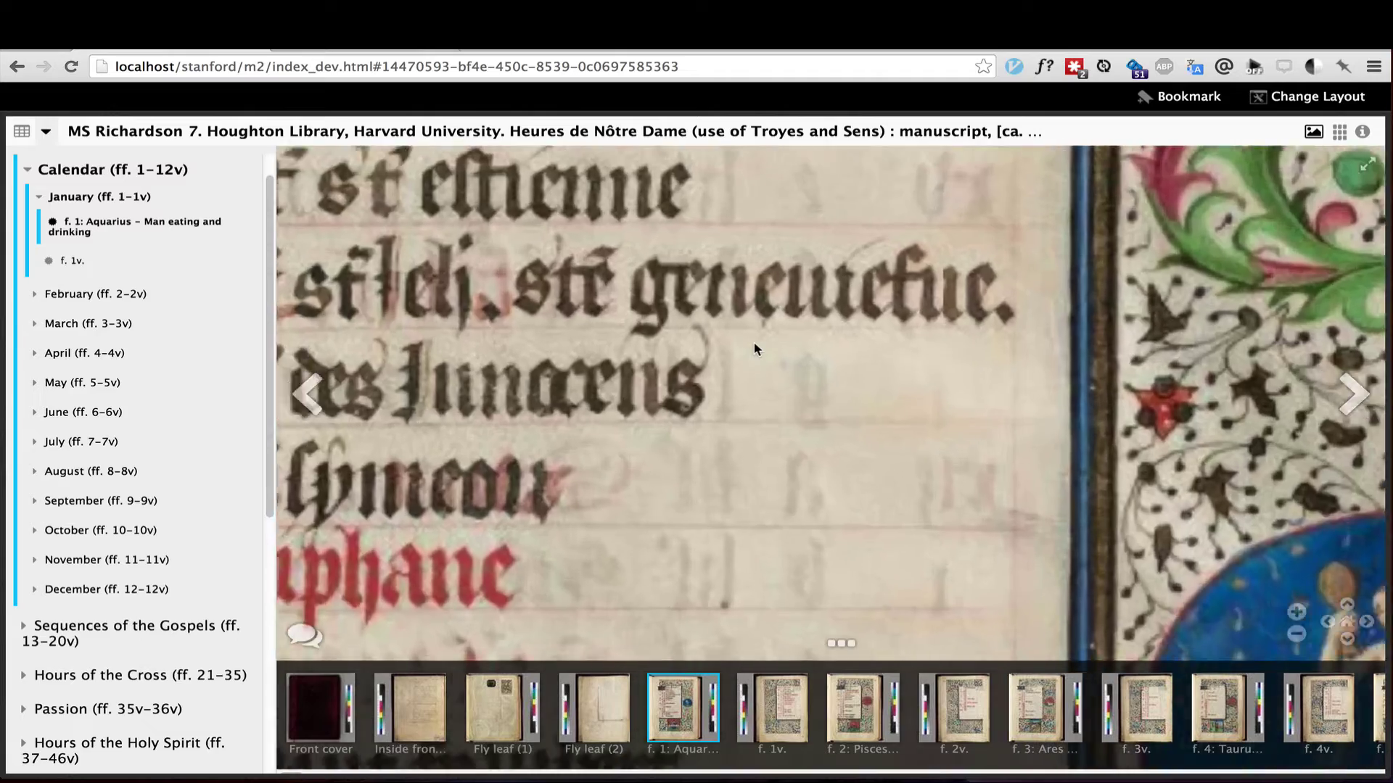
left_click_drag(1200, 457, 445, 312)
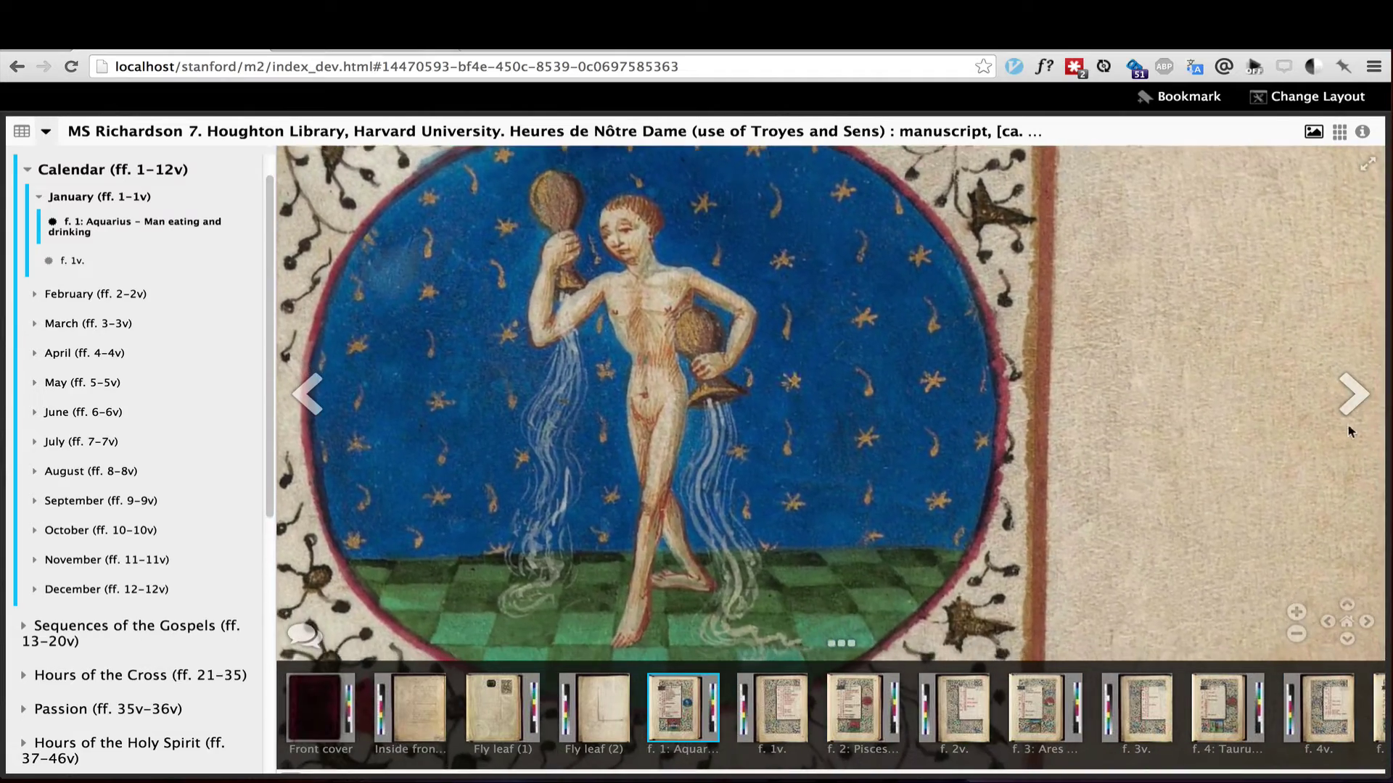
left_click(1354, 394)
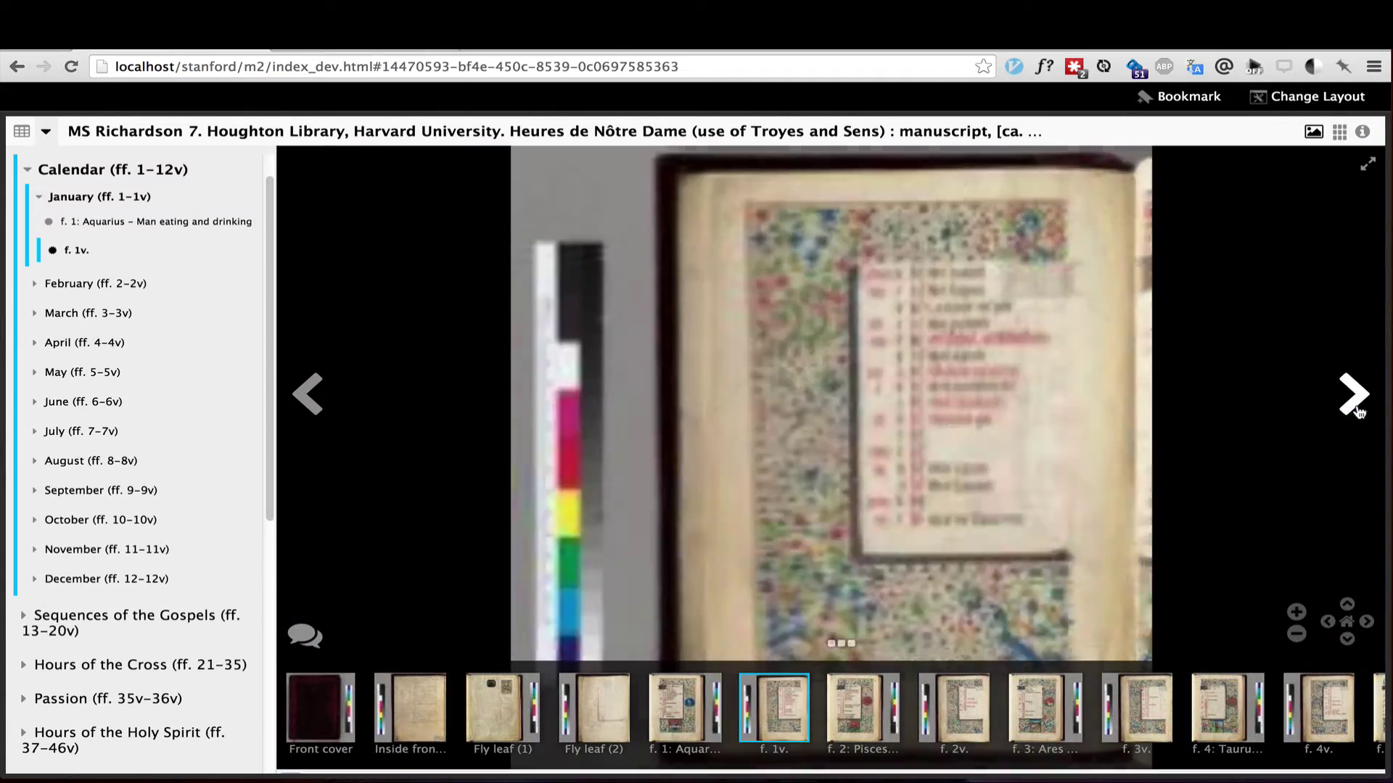
left_click(310, 393)
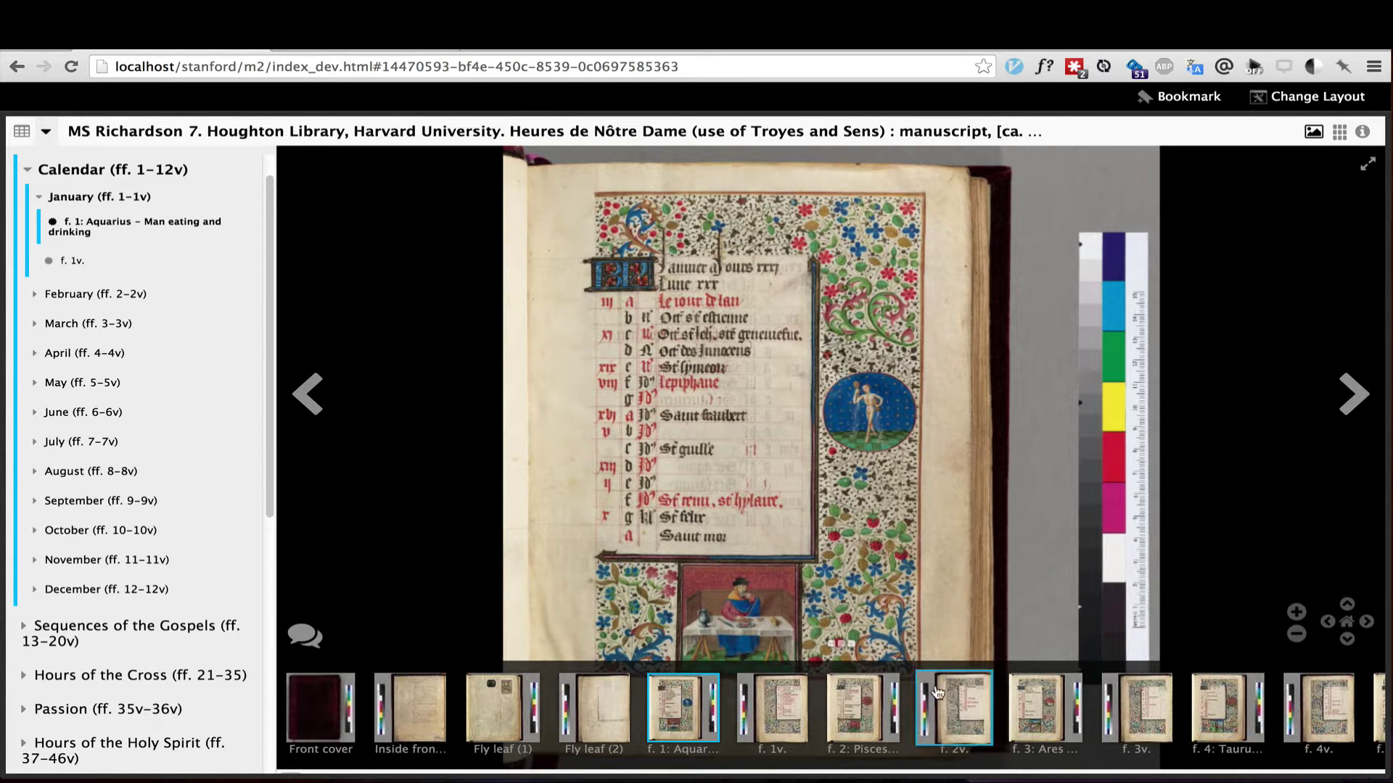
scroll(860, 715, "right", 3)
scroll(863, 721, "right", 7)
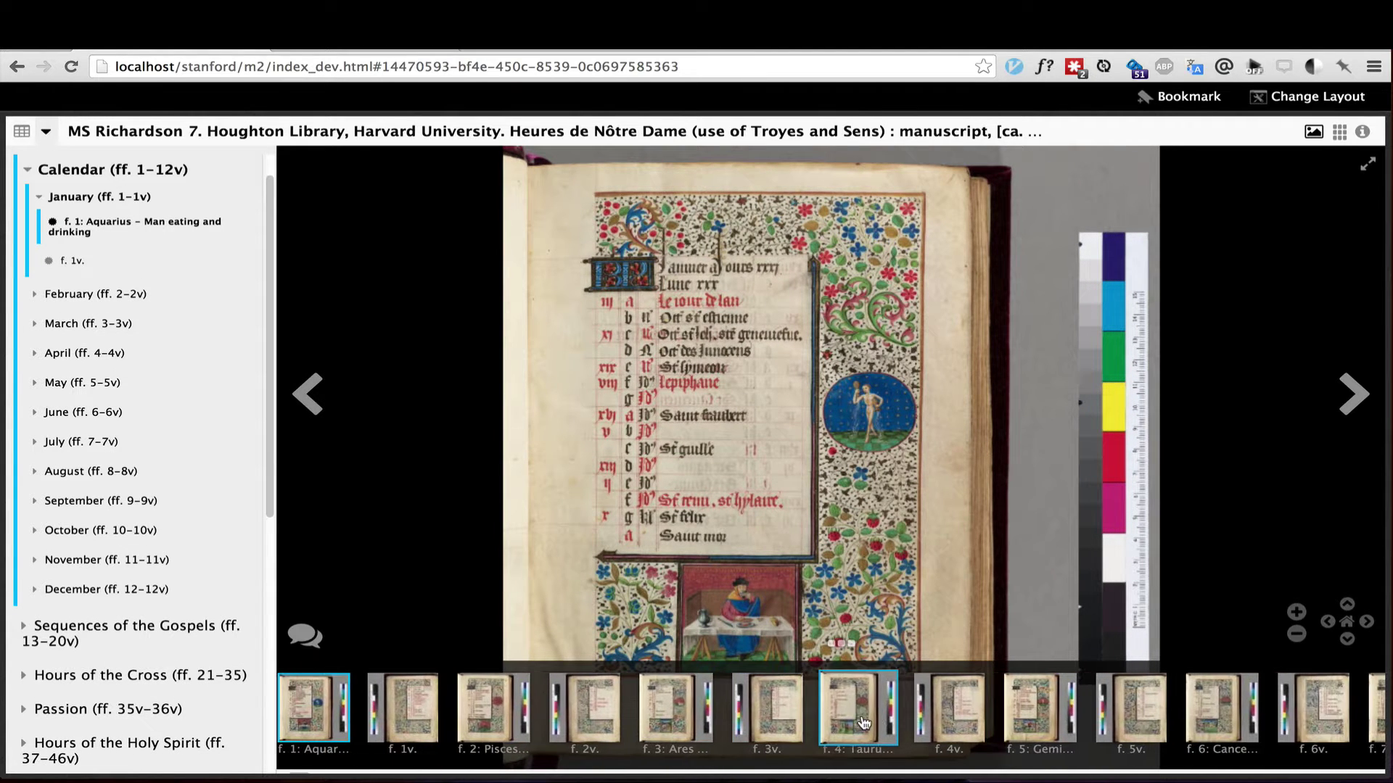
scroll(863, 722, "left", 6)
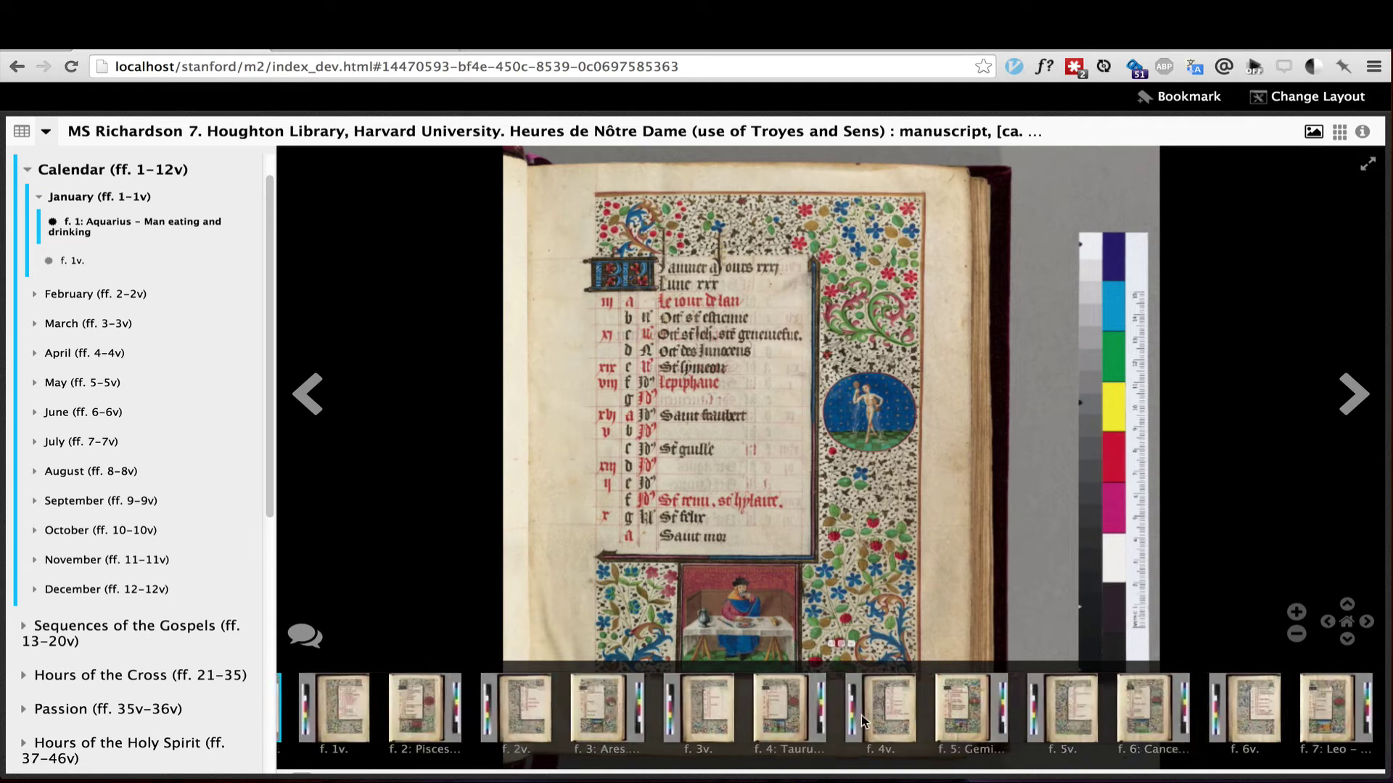
left_click(814, 718)
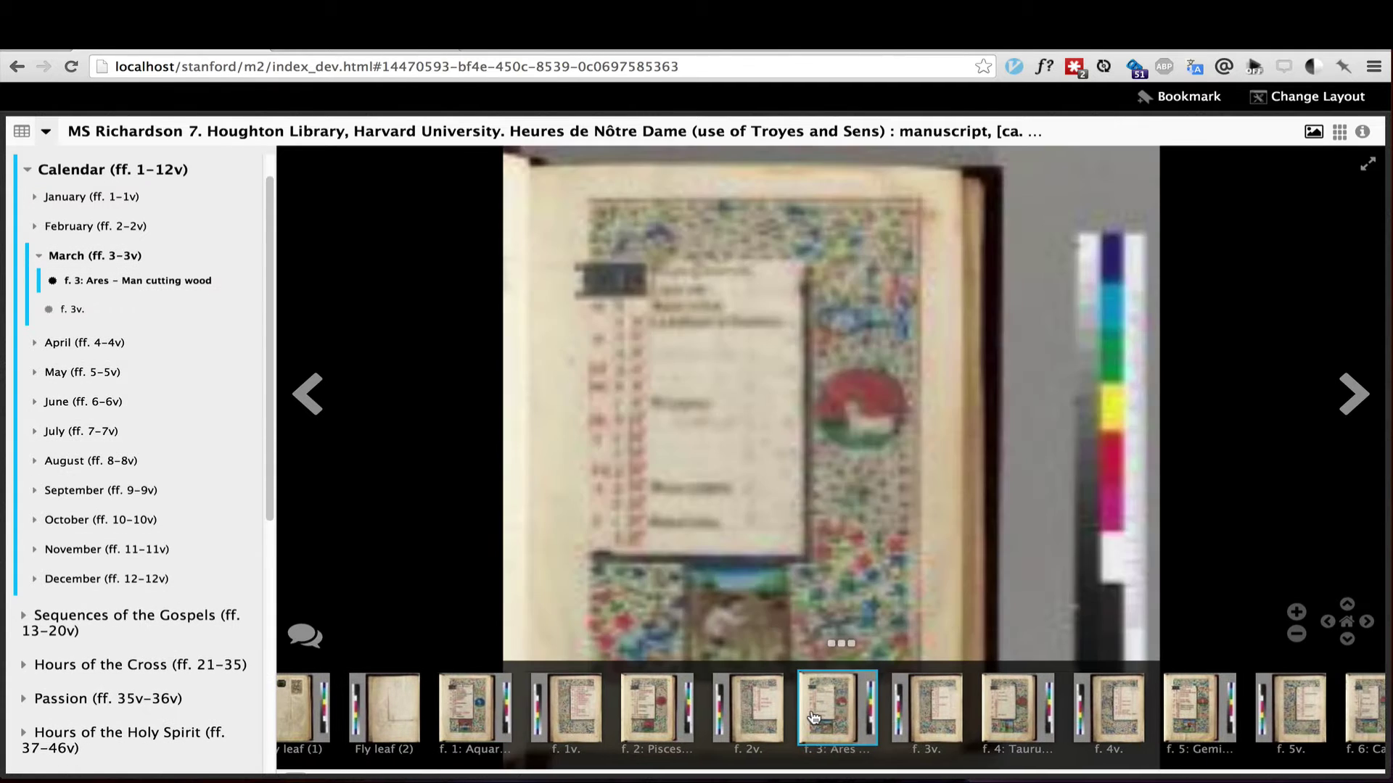
left_click(490, 721)
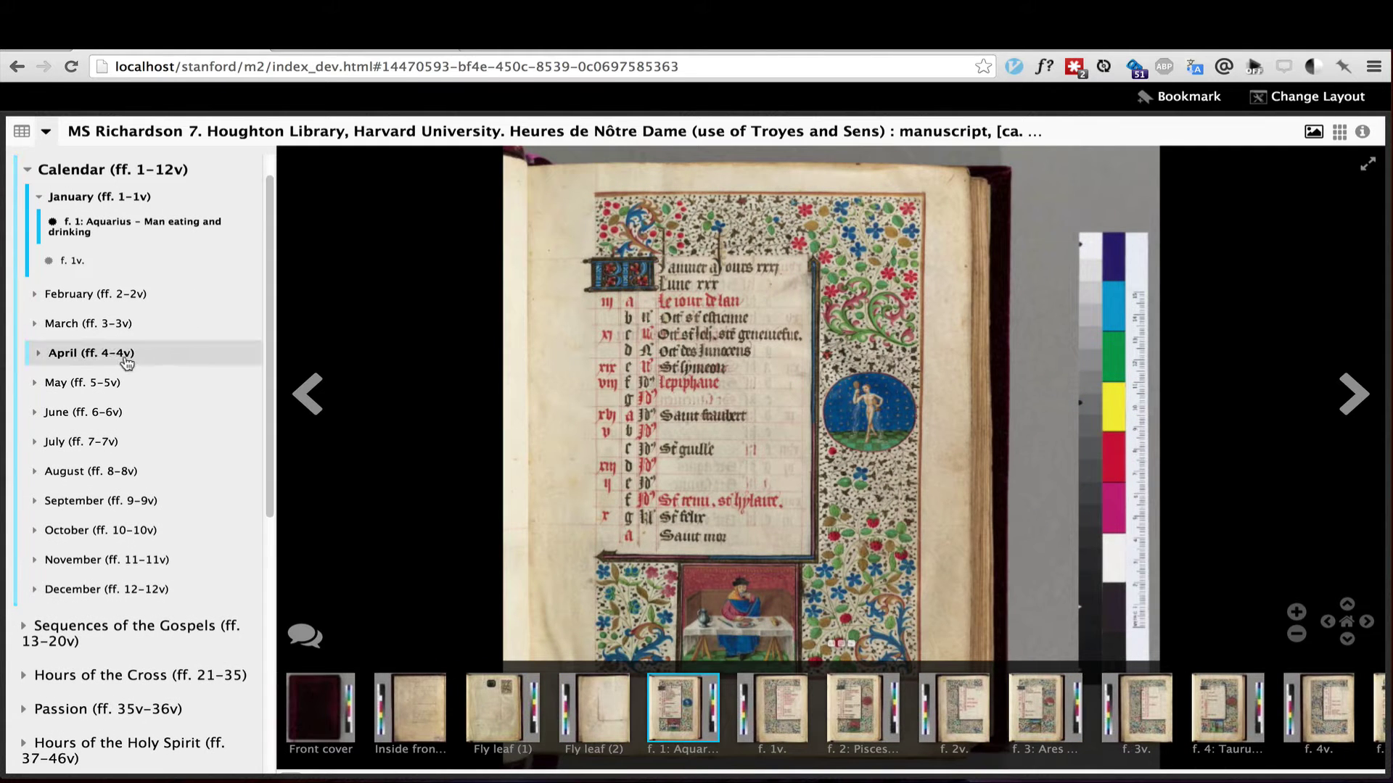
- Expand February in the contents outline and jump to folio 2 (Pisces) and folio 3 (Ares)
scroll(125, 363, "down", 2)
scroll(120, 364, "up", 3)
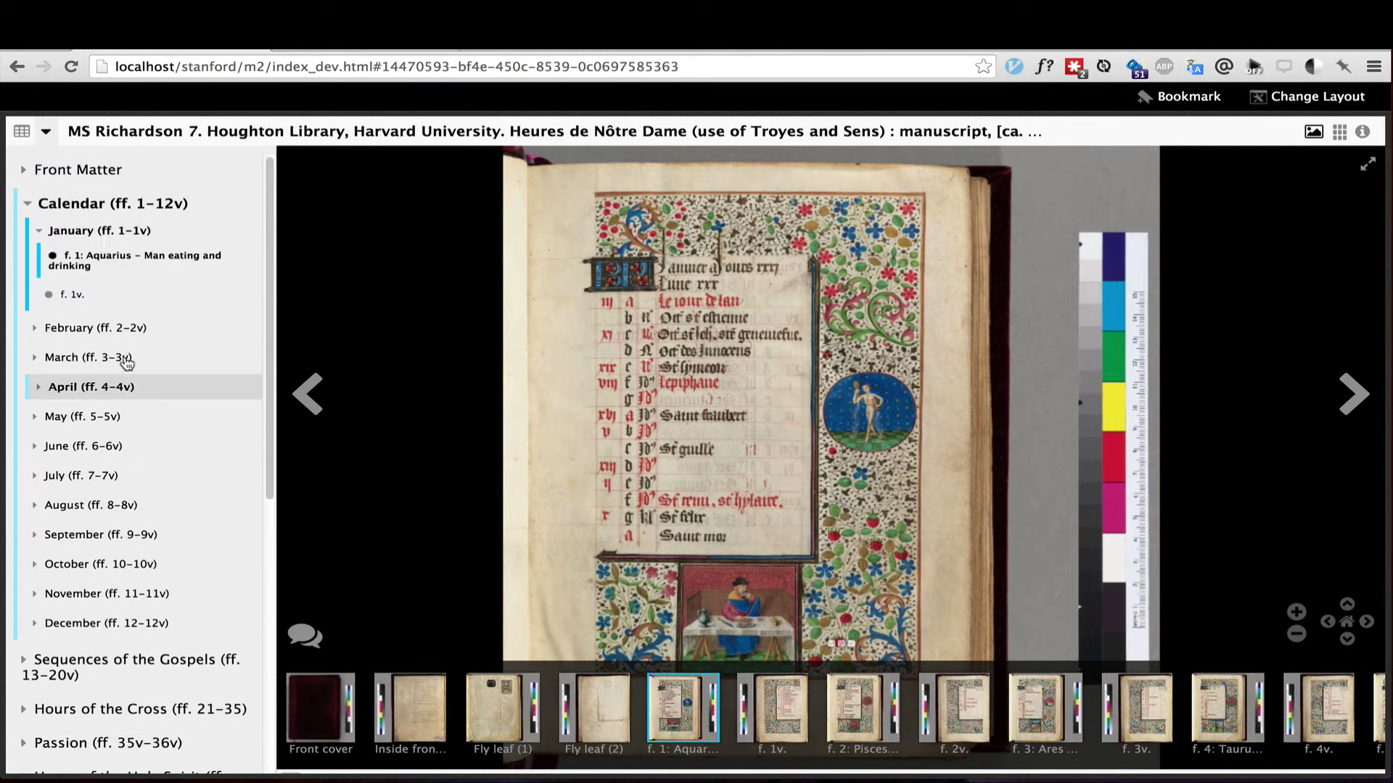
left_click(39, 328)
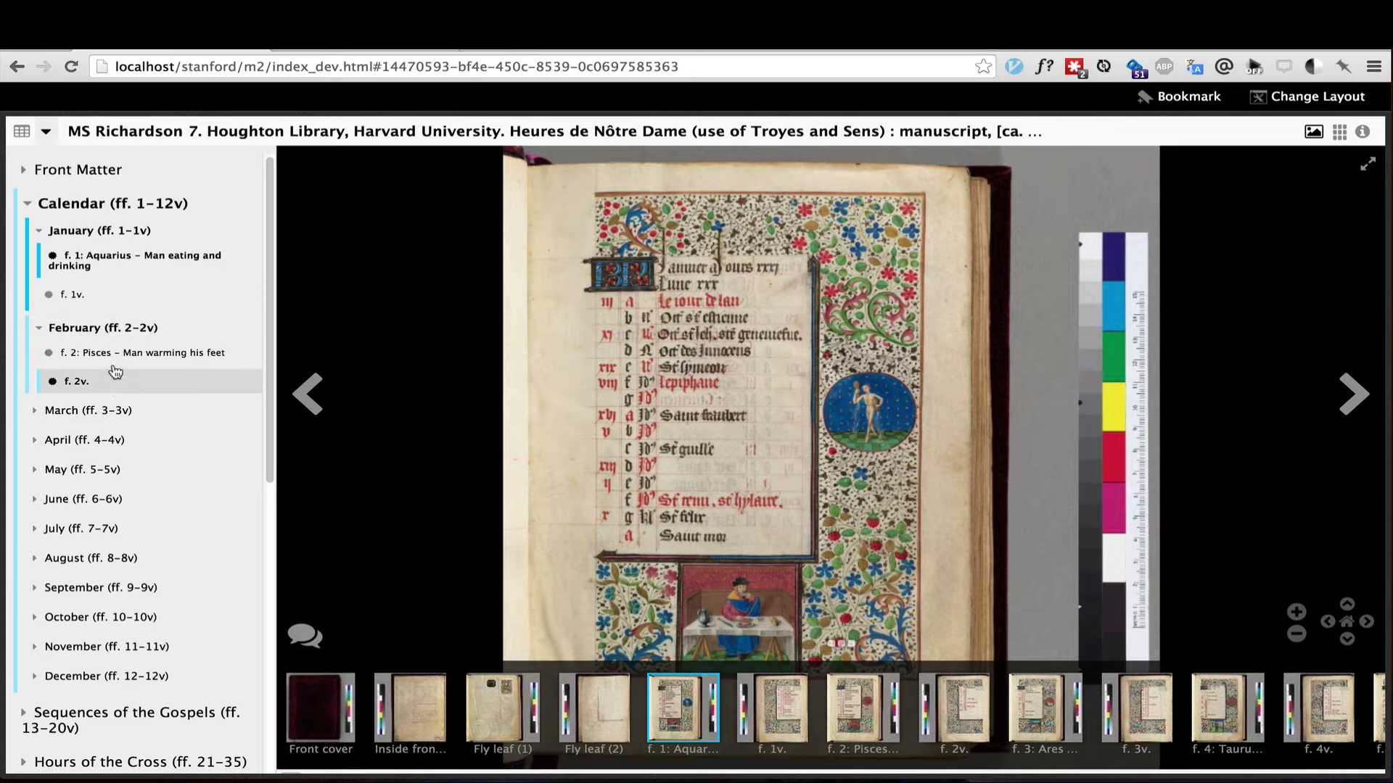
left_click(116, 354)
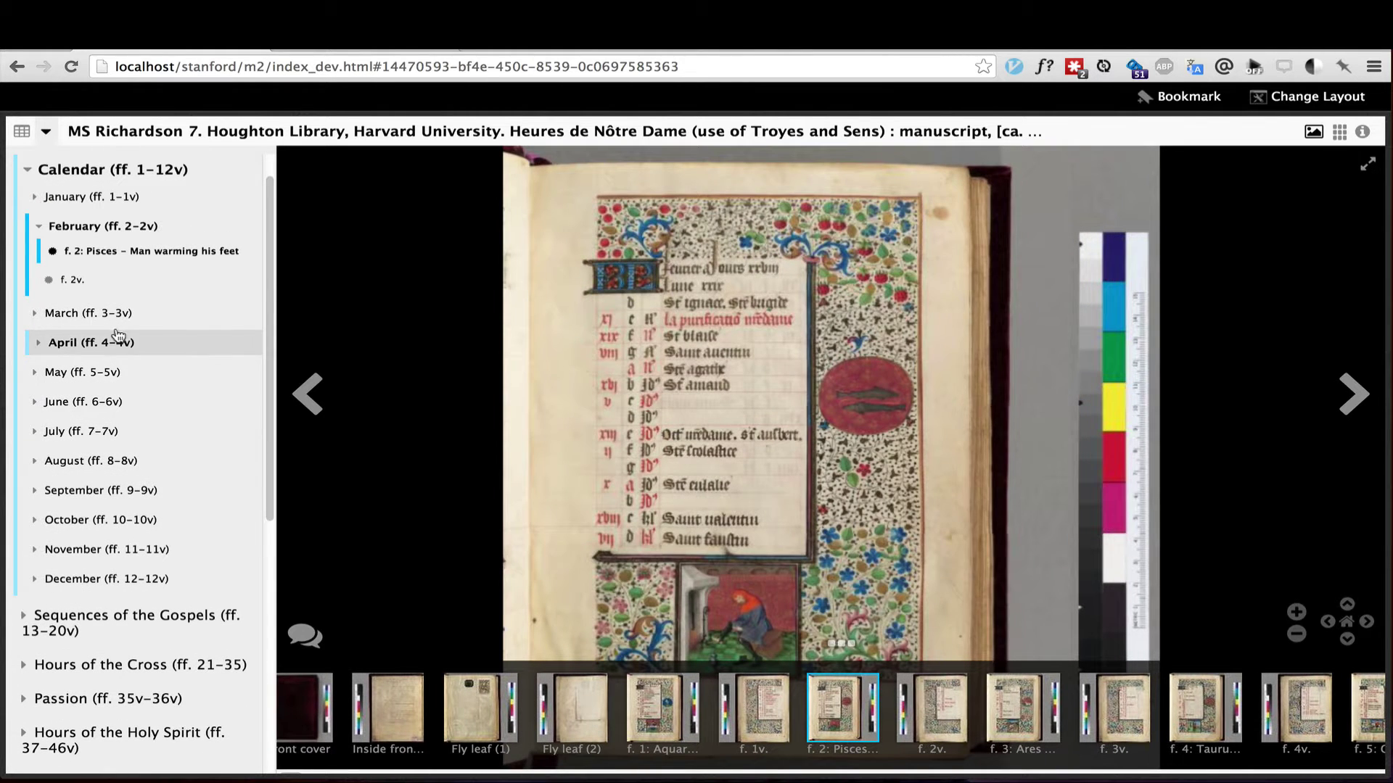
left_click(120, 313)
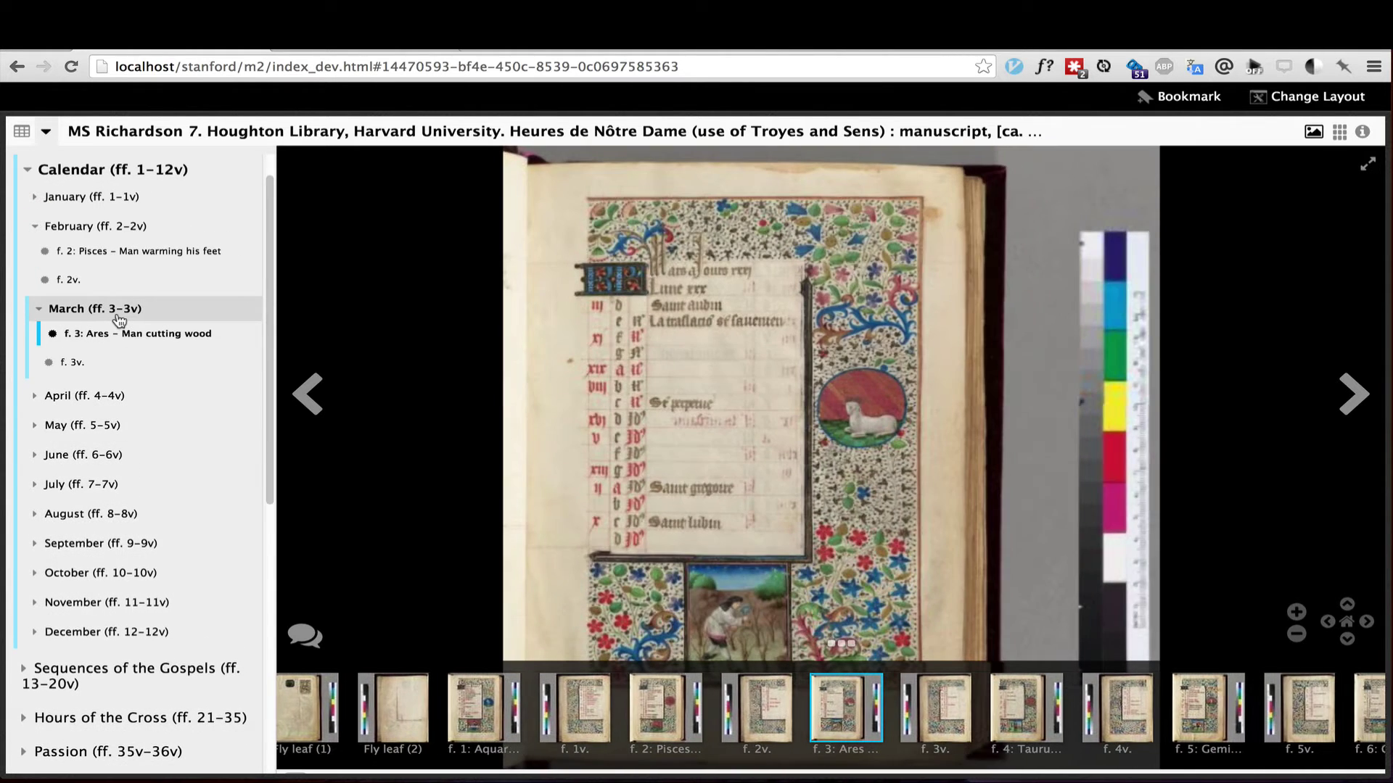
- Use the filmstrip to view f. 1v and f. 2, then return to f. 1 Aquarius
left_click(574, 703)
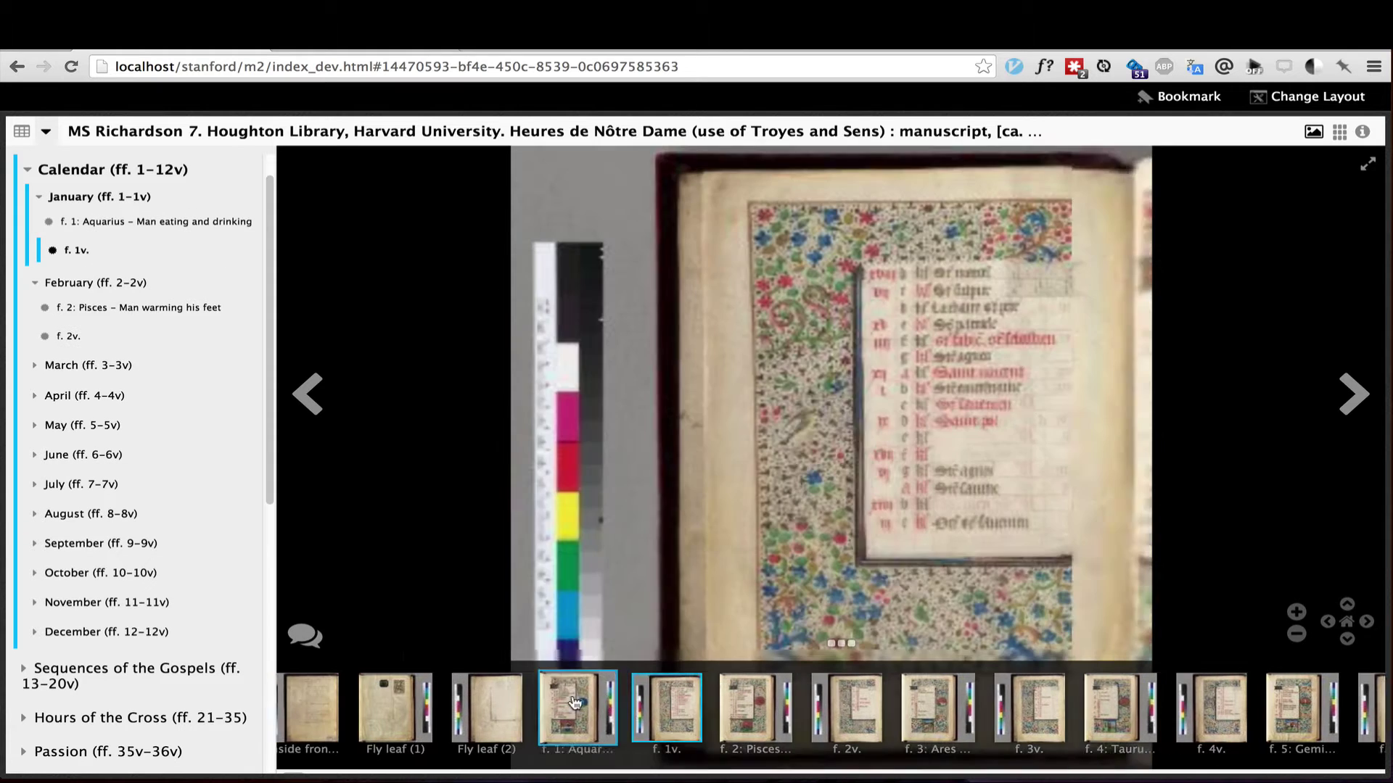
left_click(856, 714)
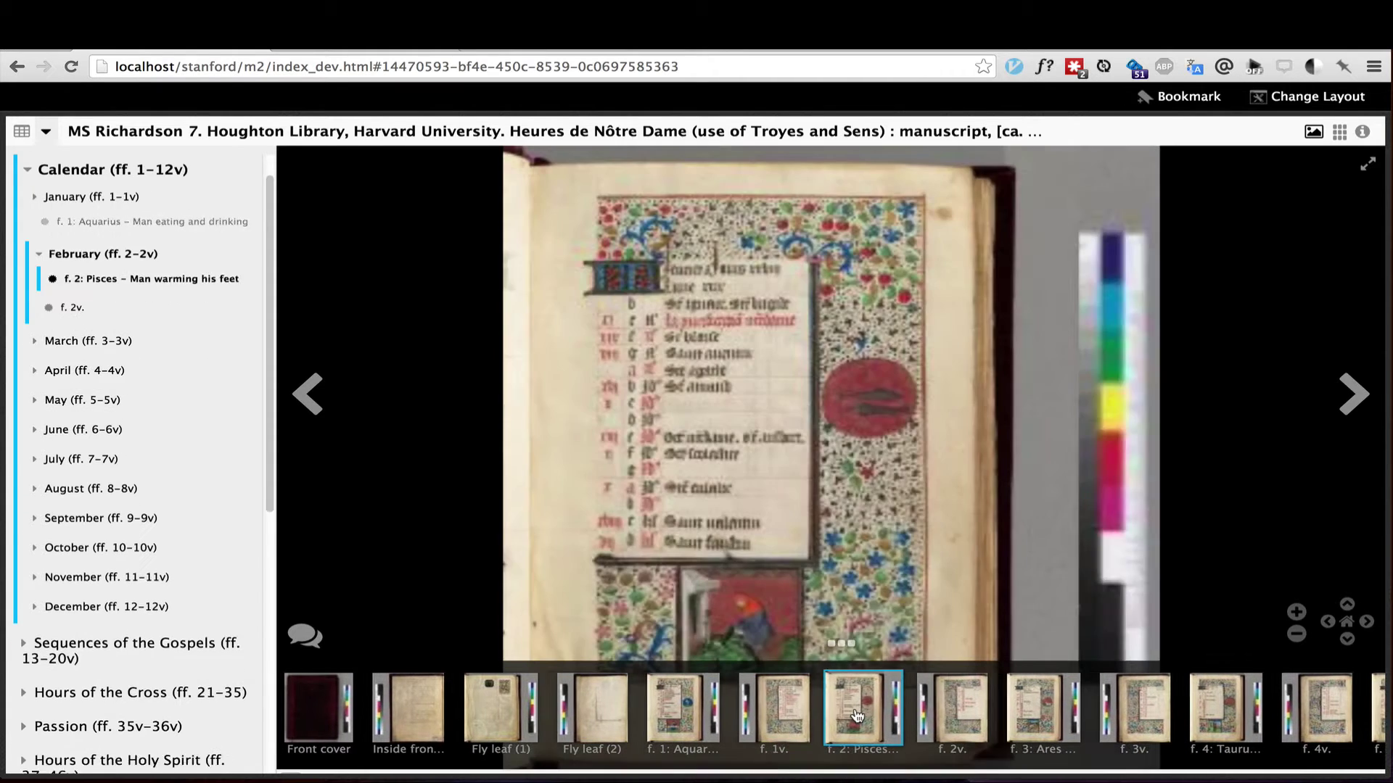
left_click(669, 704)
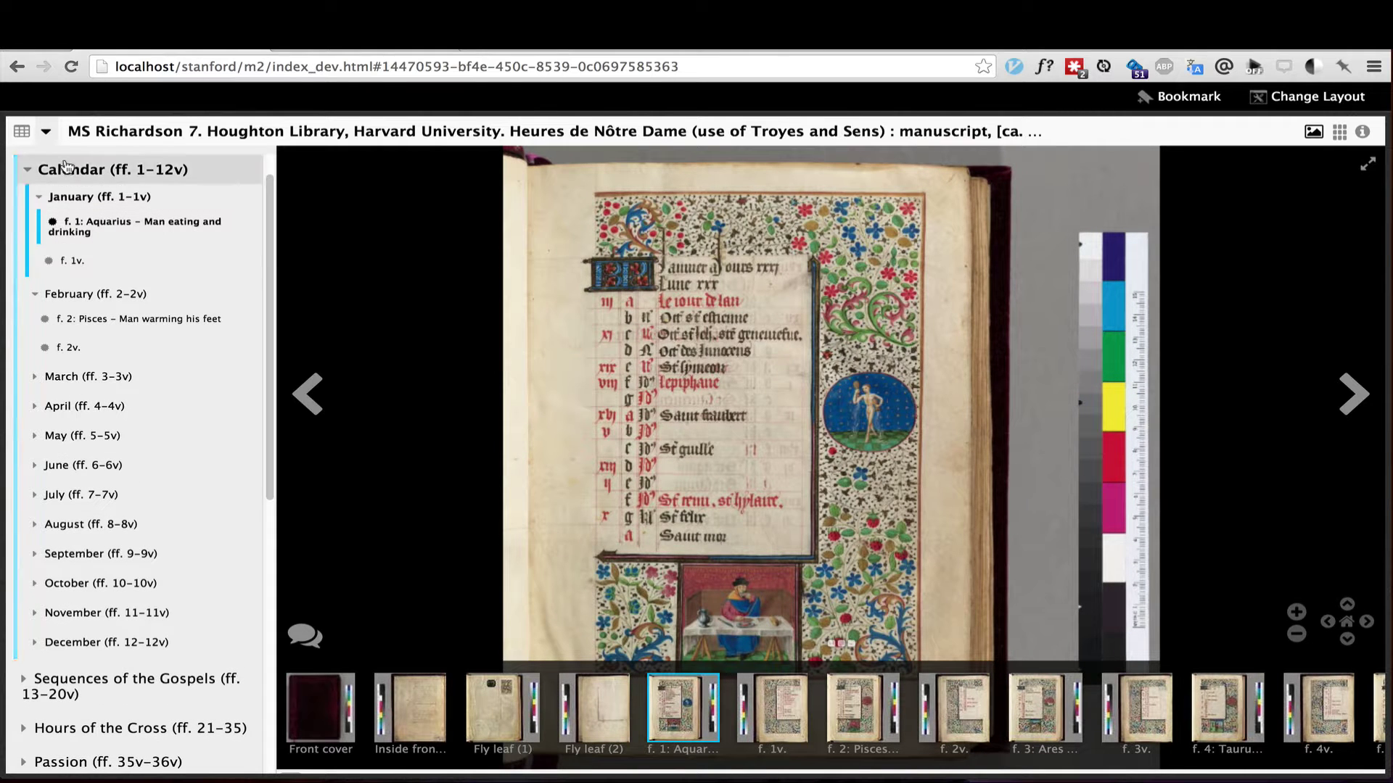
- Close the table of contents, toggle the thumbnail strip, and briefly enter and leave full screen
left_click(46, 131)
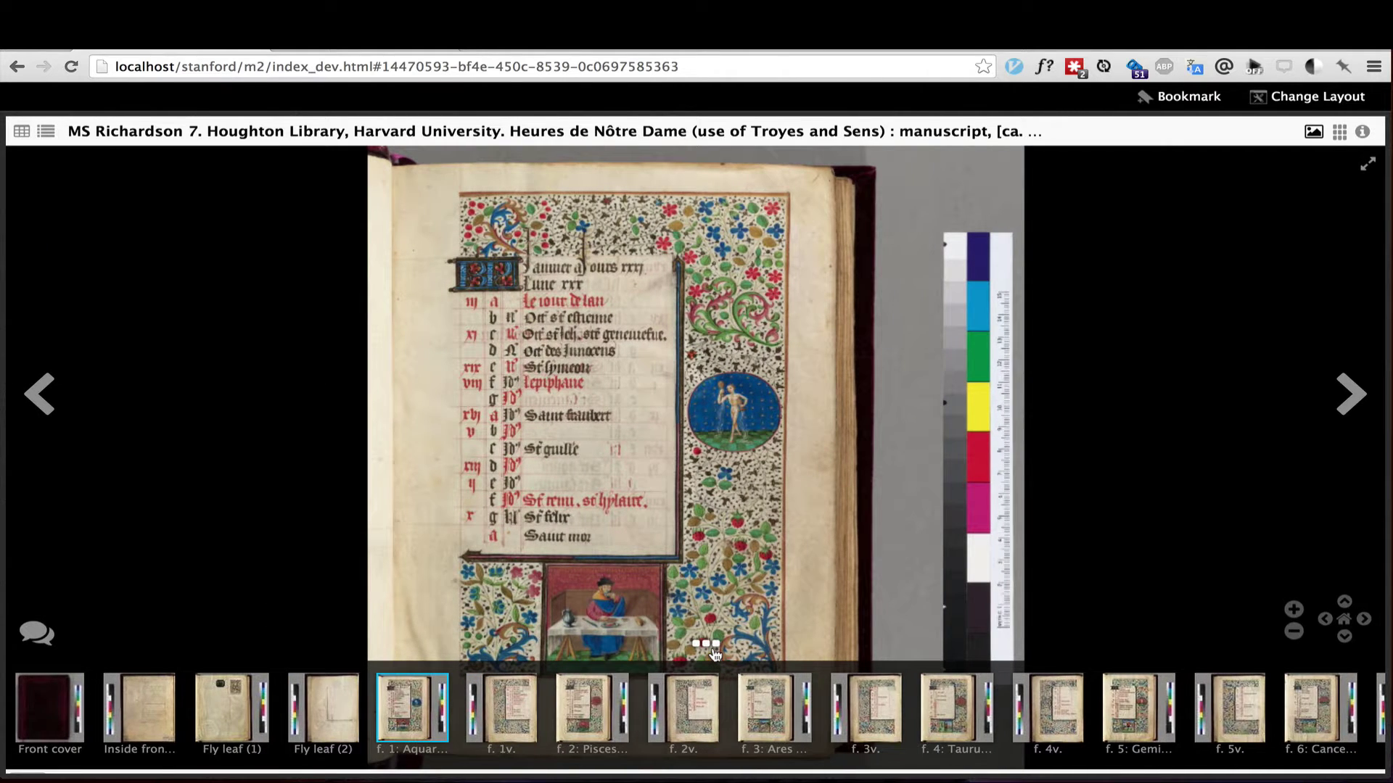
left_click(702, 644)
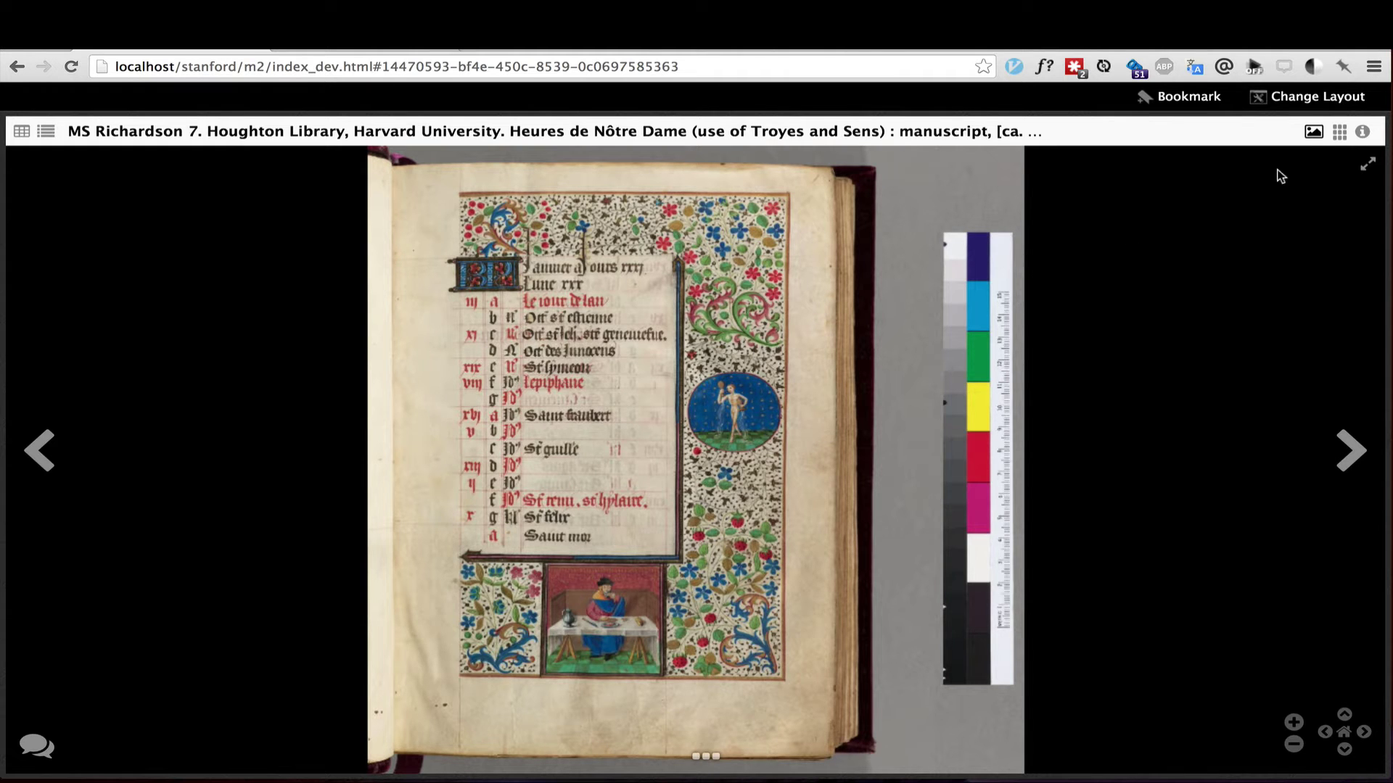
left_click(1366, 166)
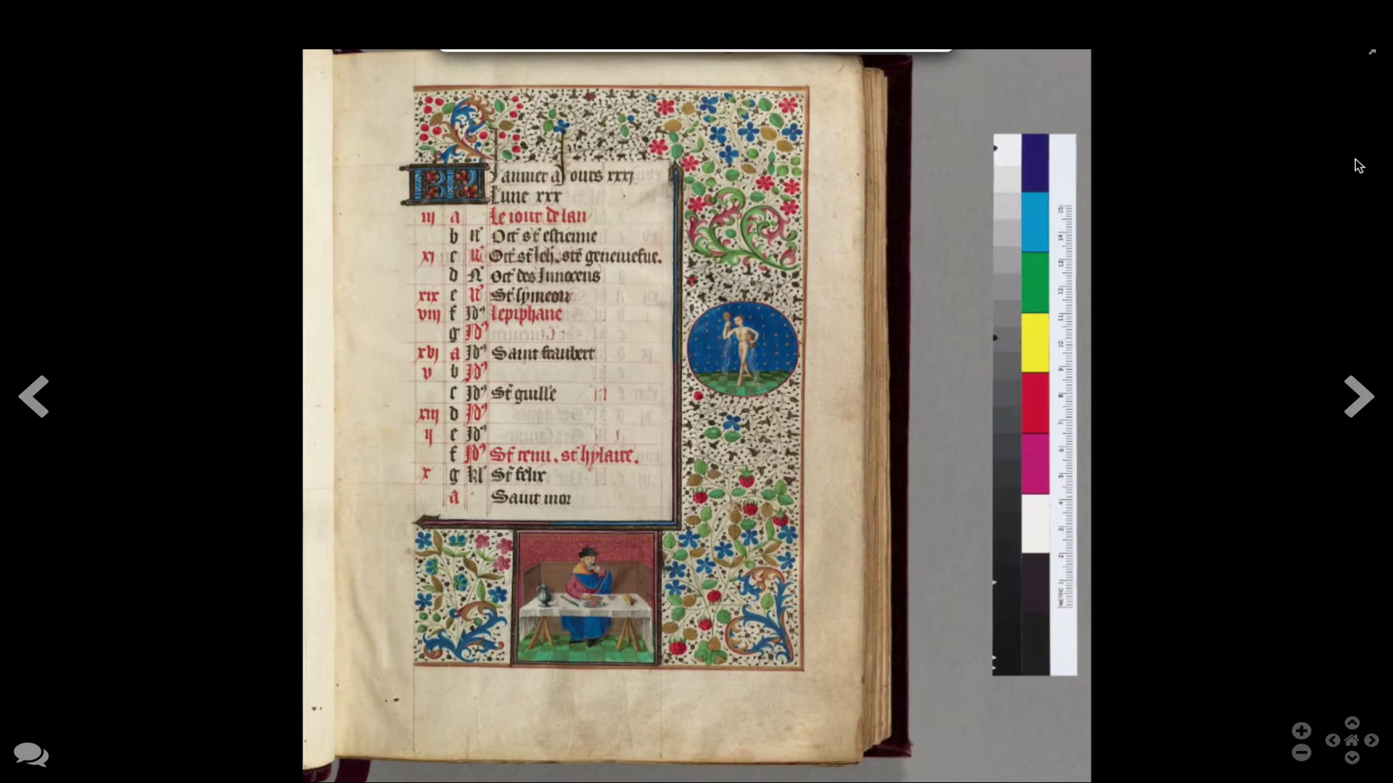
key("Escape")
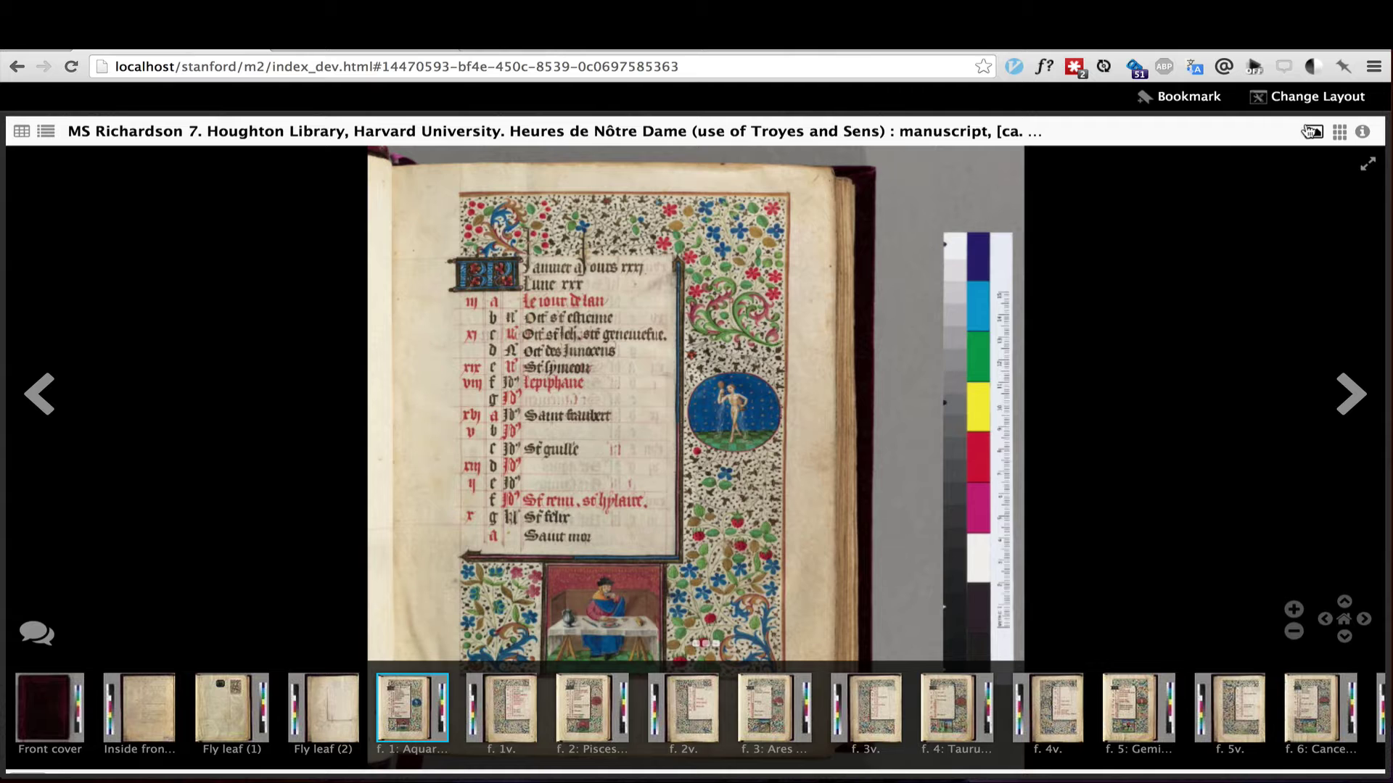
- Switch to Book View and zoom into the f. 1v / f. 2 Pisces spread's January calendar rows
mouse_move(1311, 132)
left_click(1285, 199)
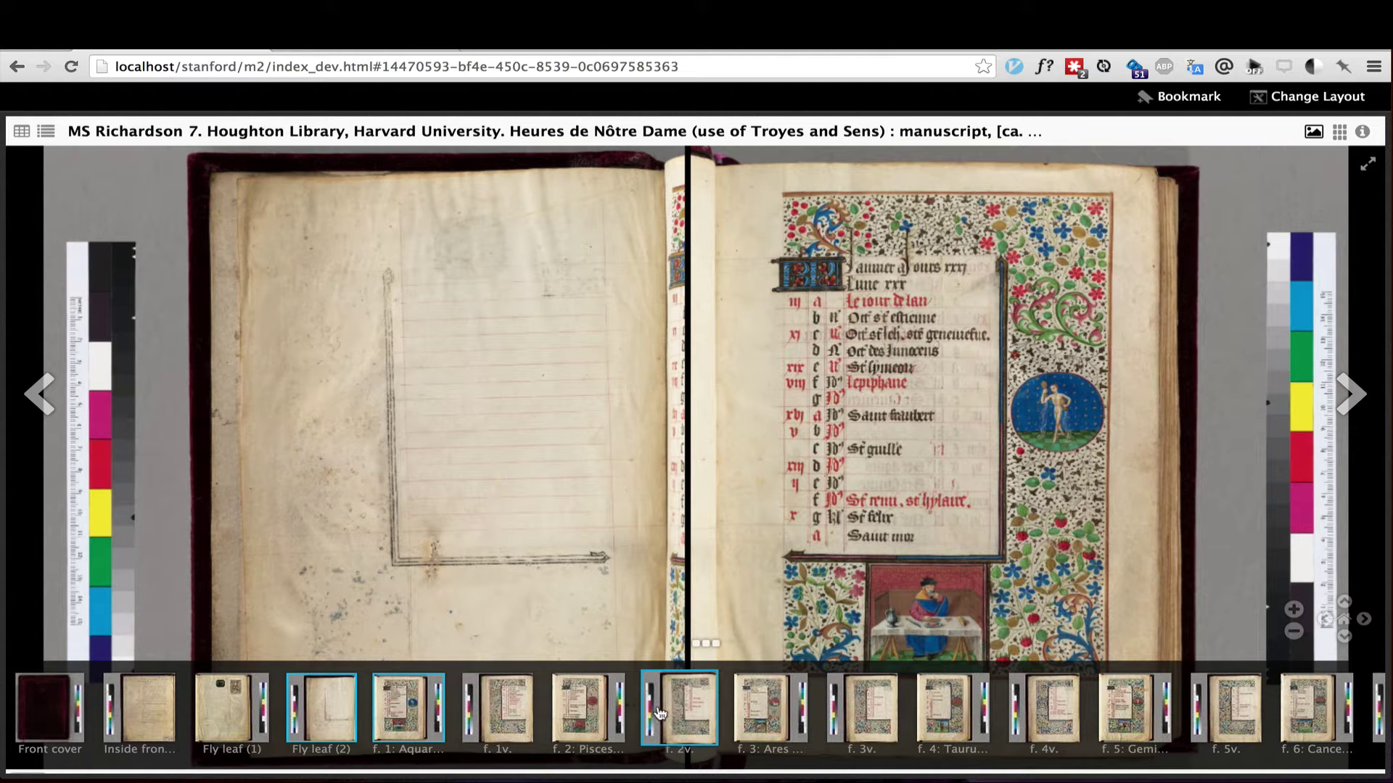
left_click(584, 715)
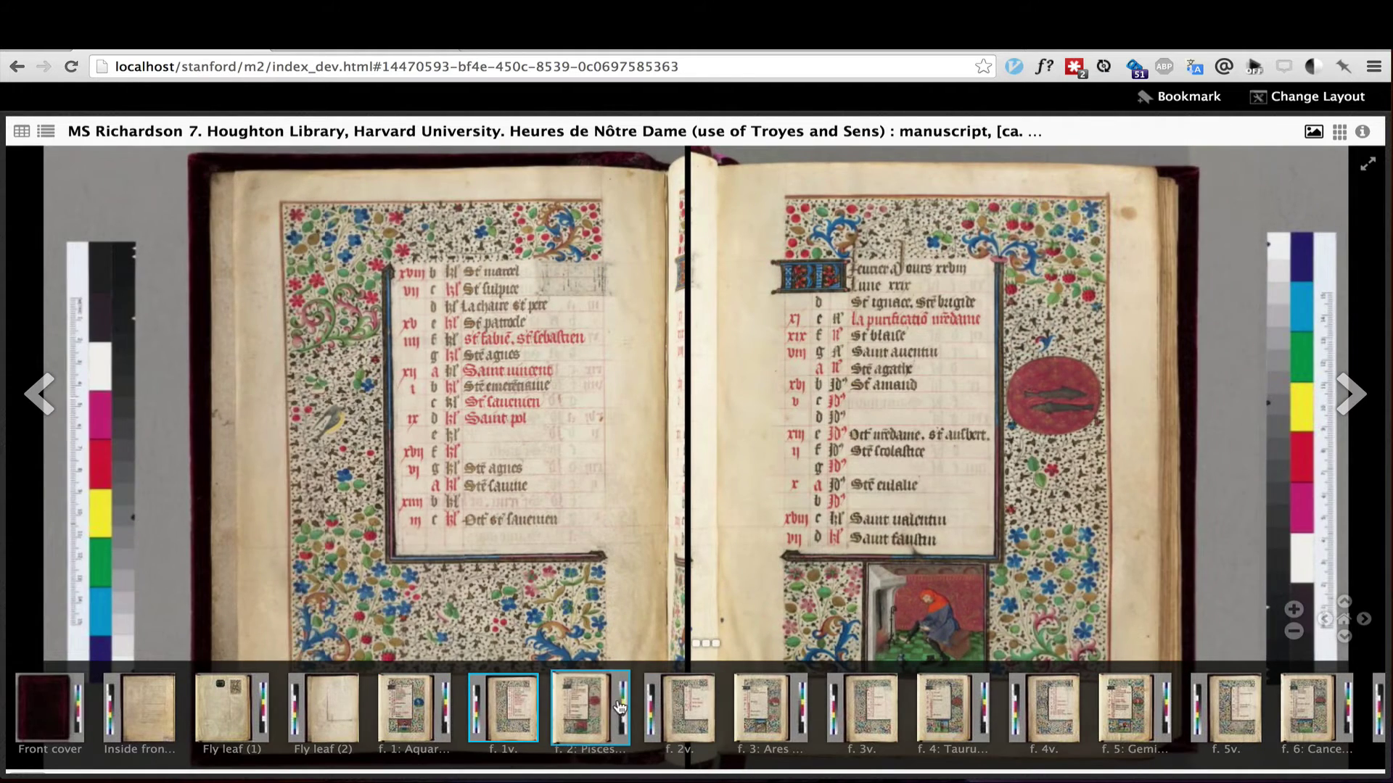
scroll(857, 366, "up", 10)
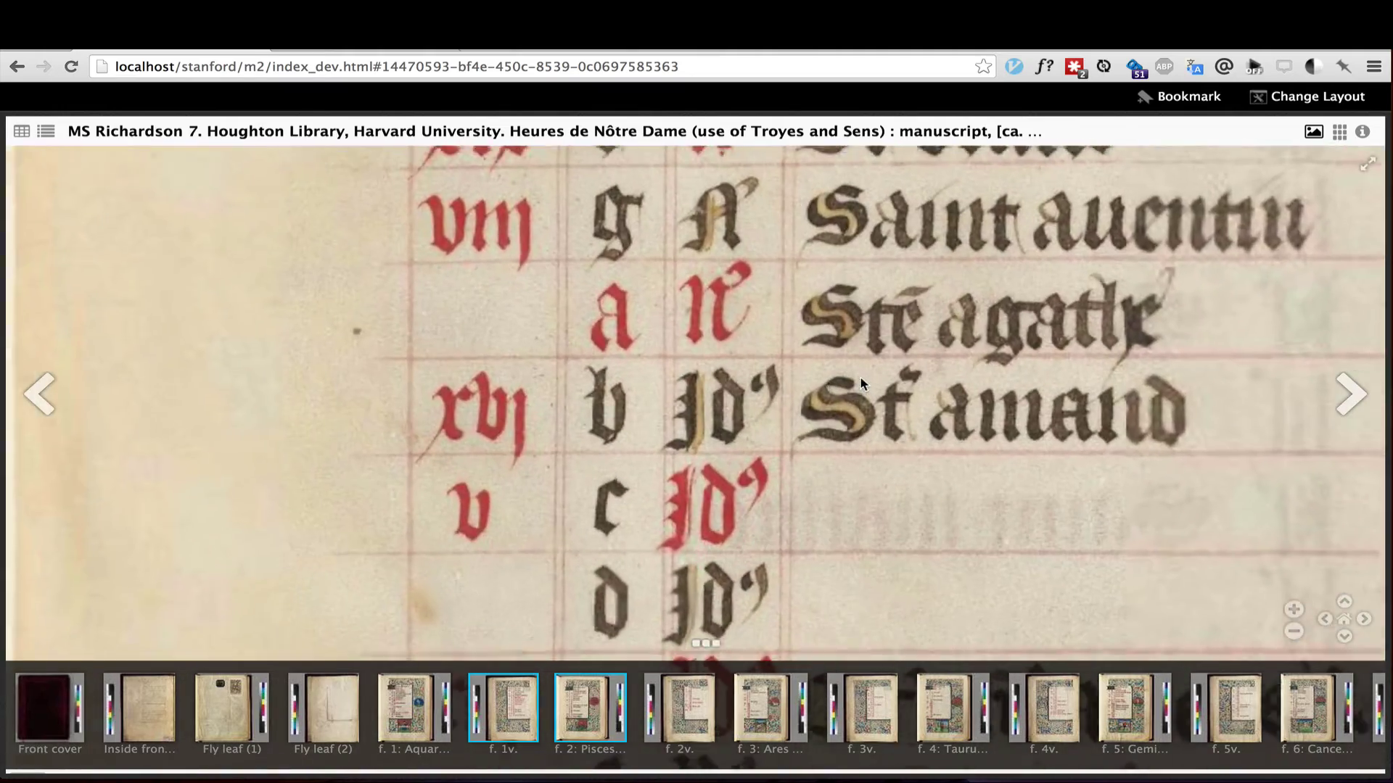
scroll(379, 393, "down", 5)
scroll(274, 348, "up", 6)
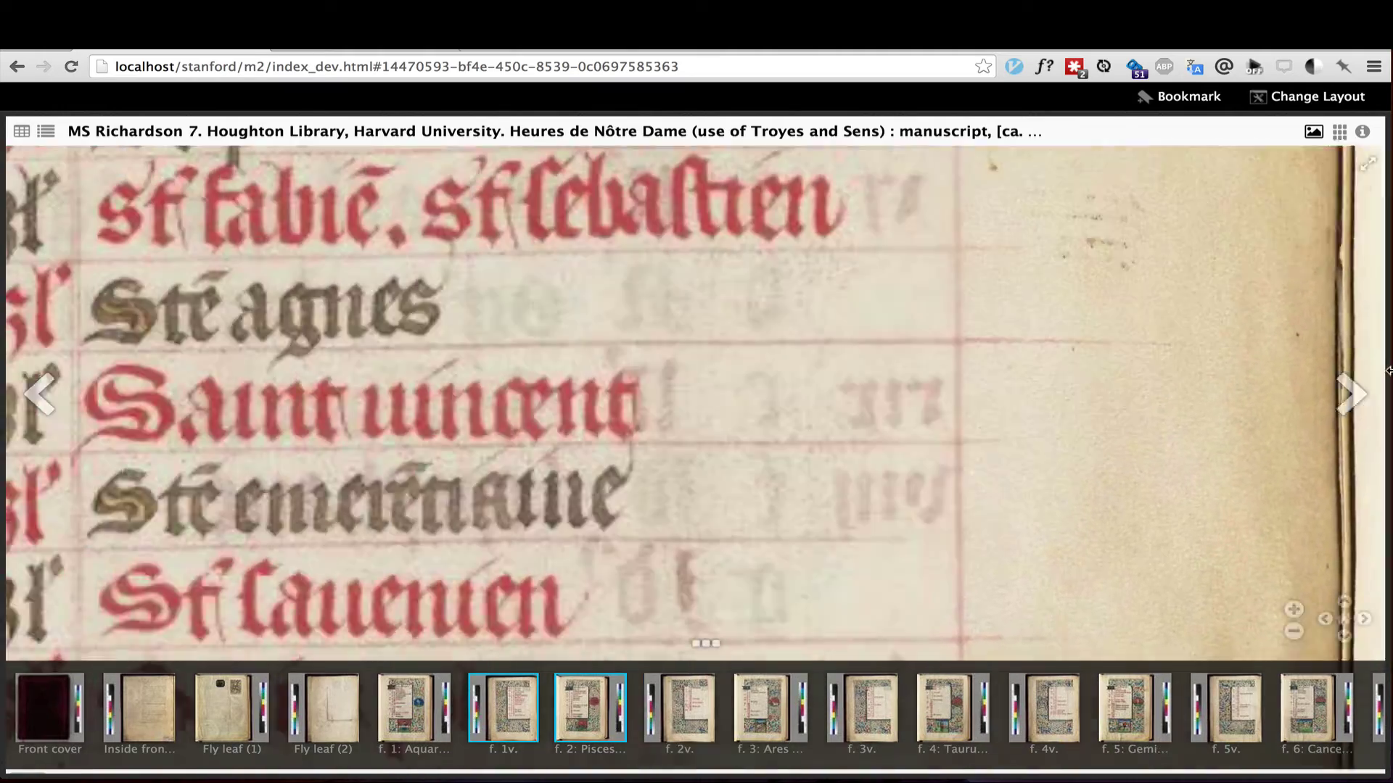
left_click_drag(648, 310, 772, 655)
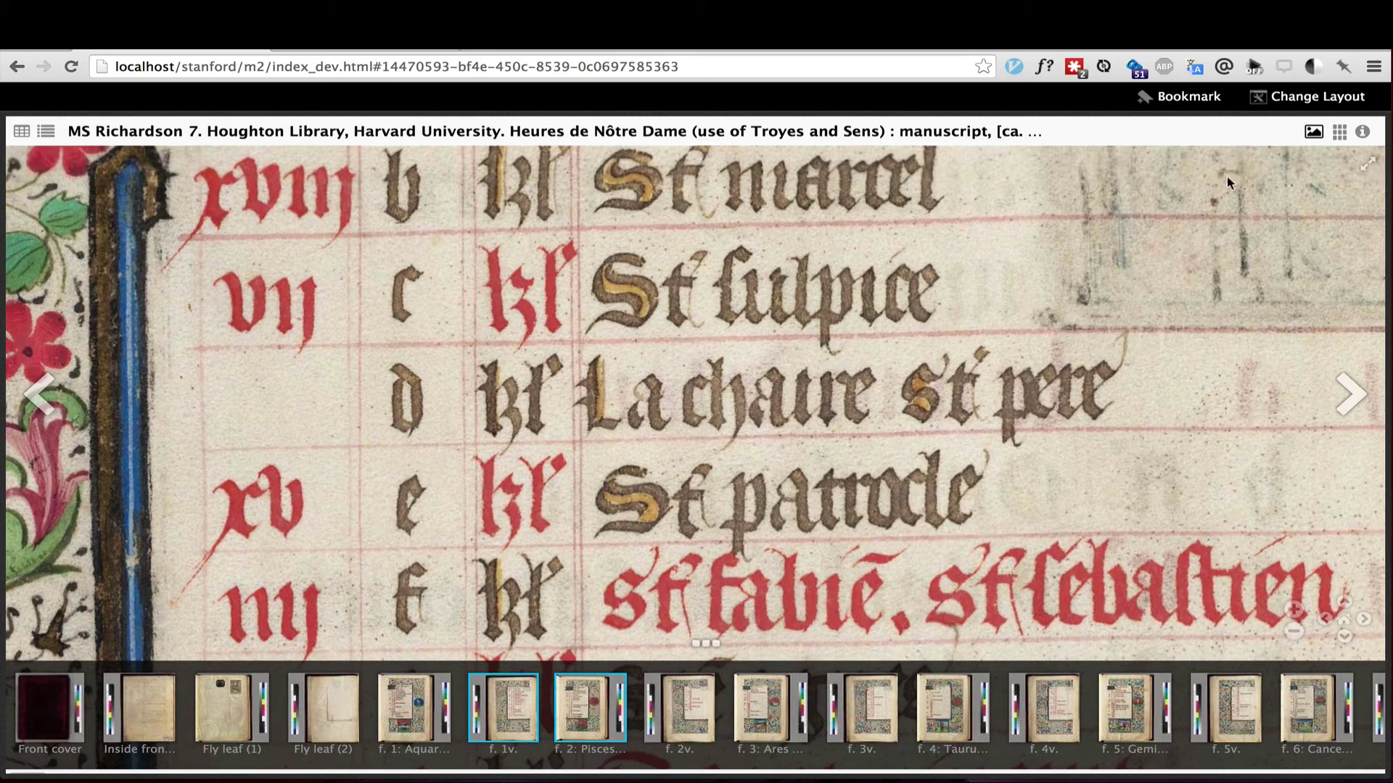
mouse_move(1313, 138)
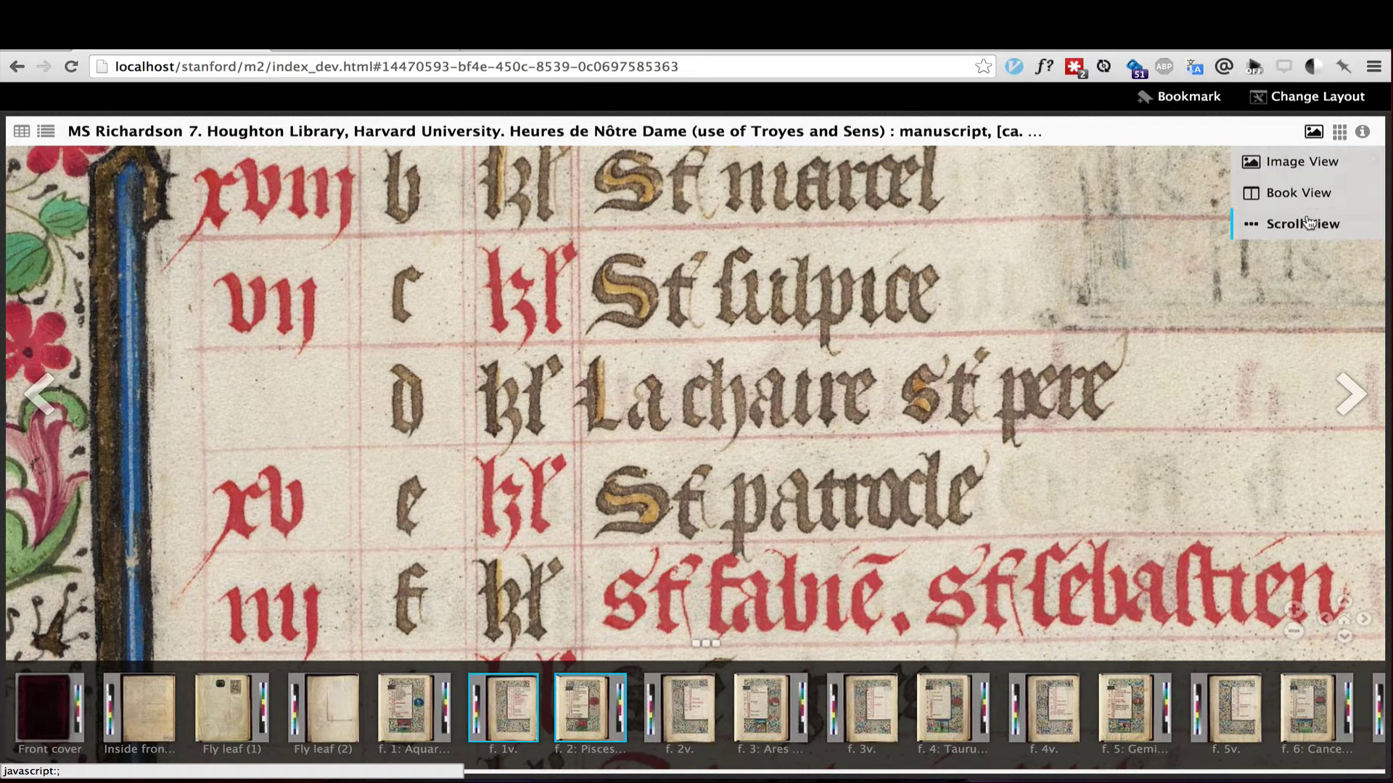
- Switch to Scroll View, then the gallery grid, and review the manuscript's info panel
left_click(1306, 223)
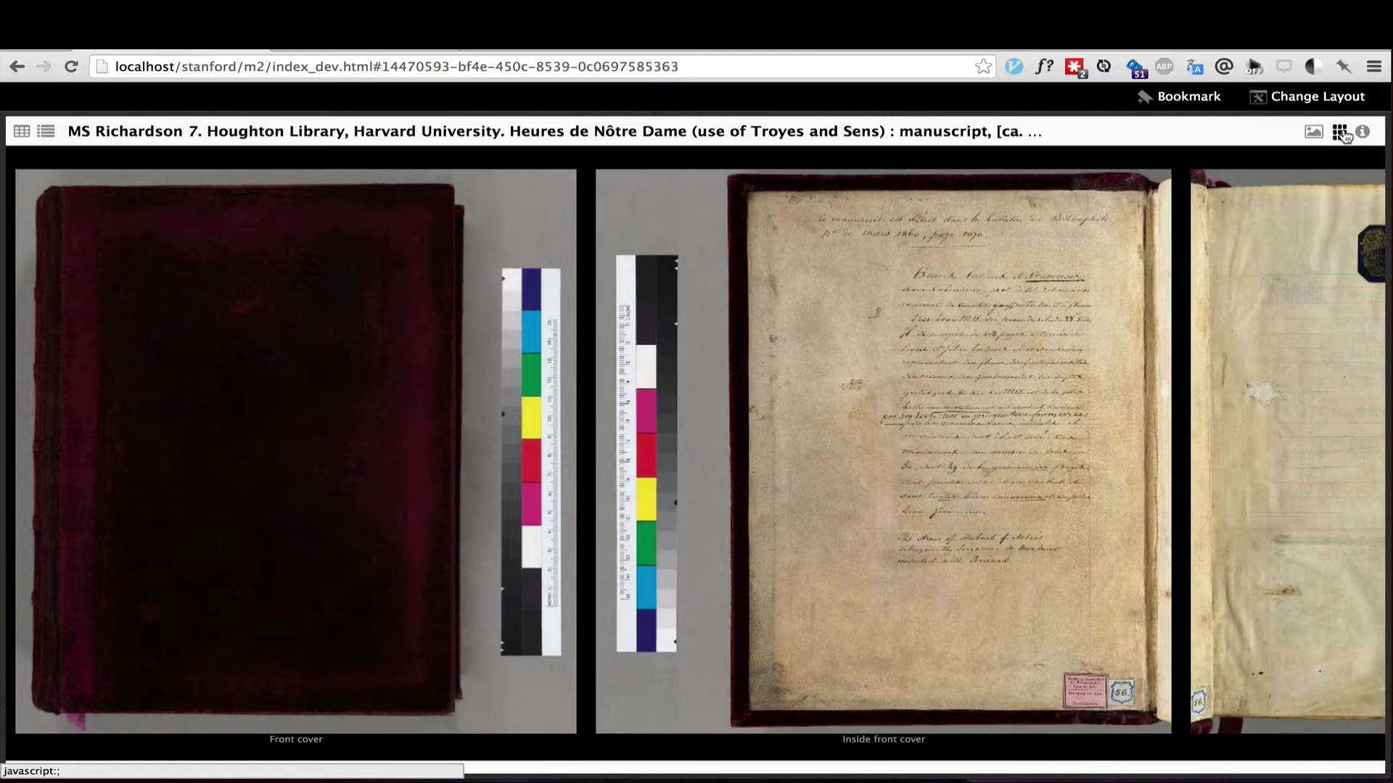
left_click(1341, 133)
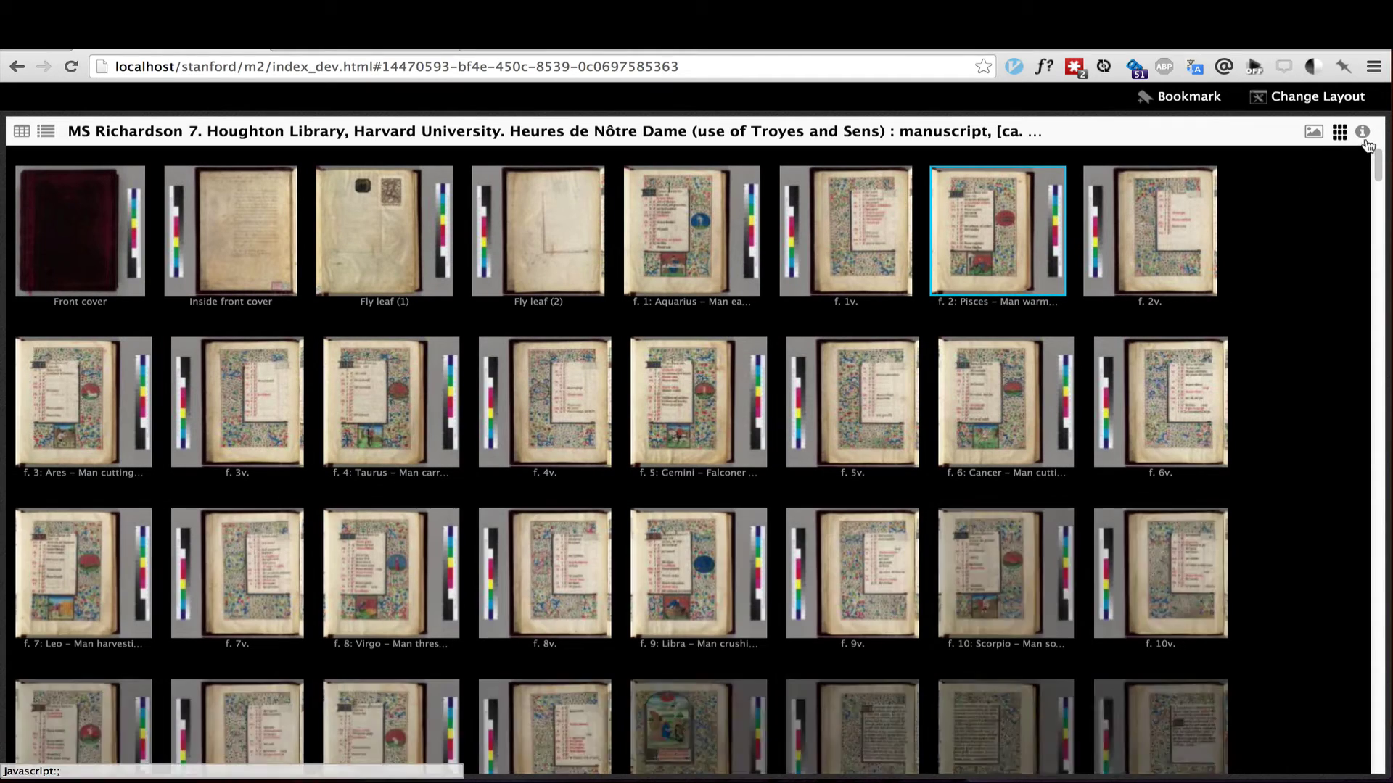
left_click(1362, 134)
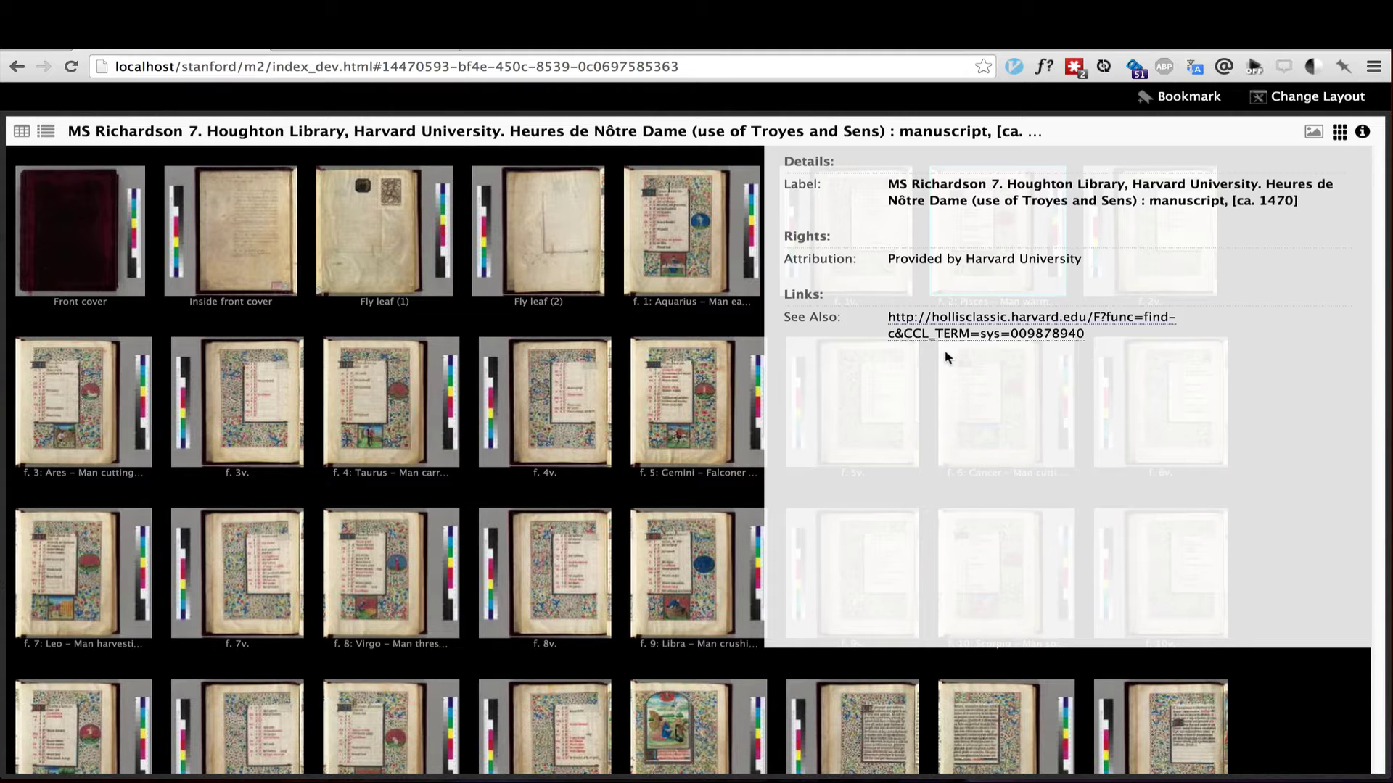
left_click(1361, 132)
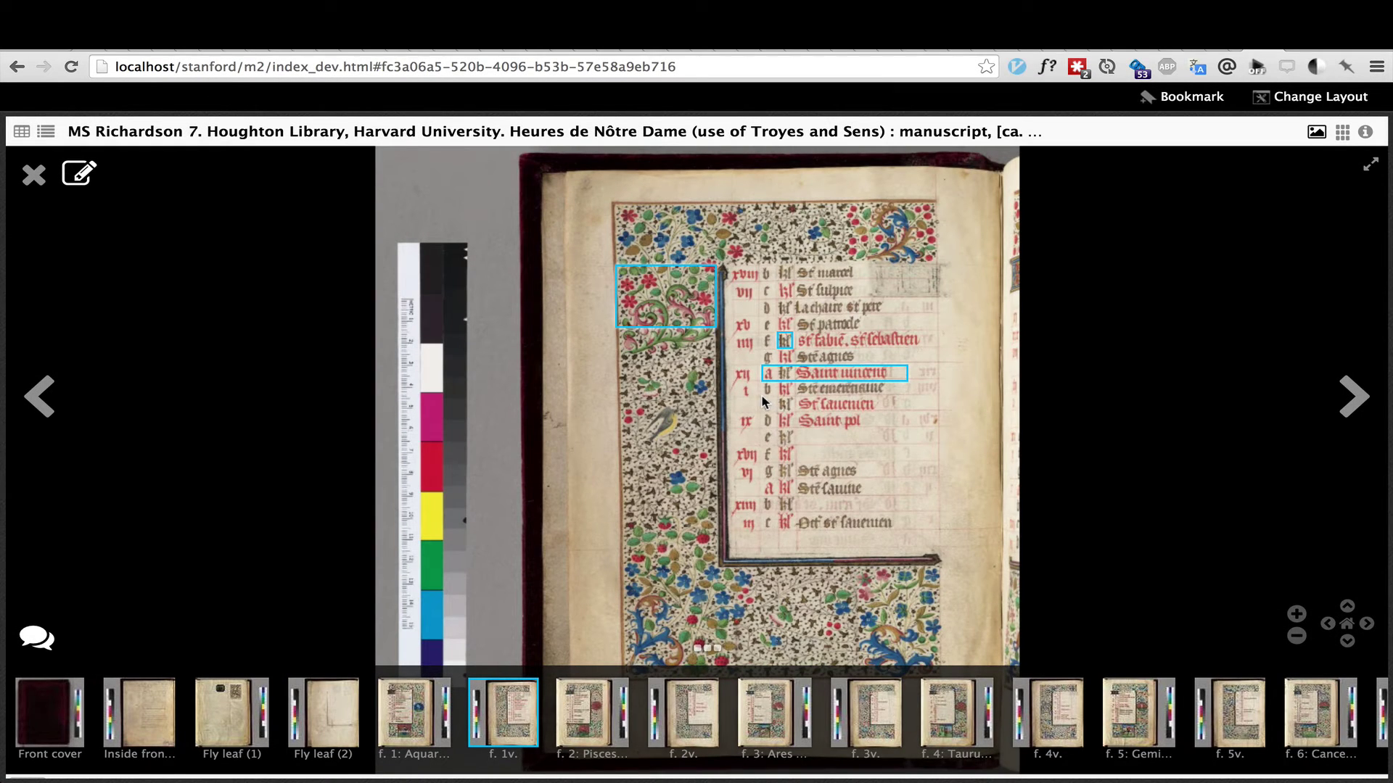
- Box the St Lauenien calendar line as a new annotation and begin its comment
mouse_move(764, 398)
left_mouse_down()
mouse_move(916, 431)
mouse_move(918, 417)
left_mouse_up()
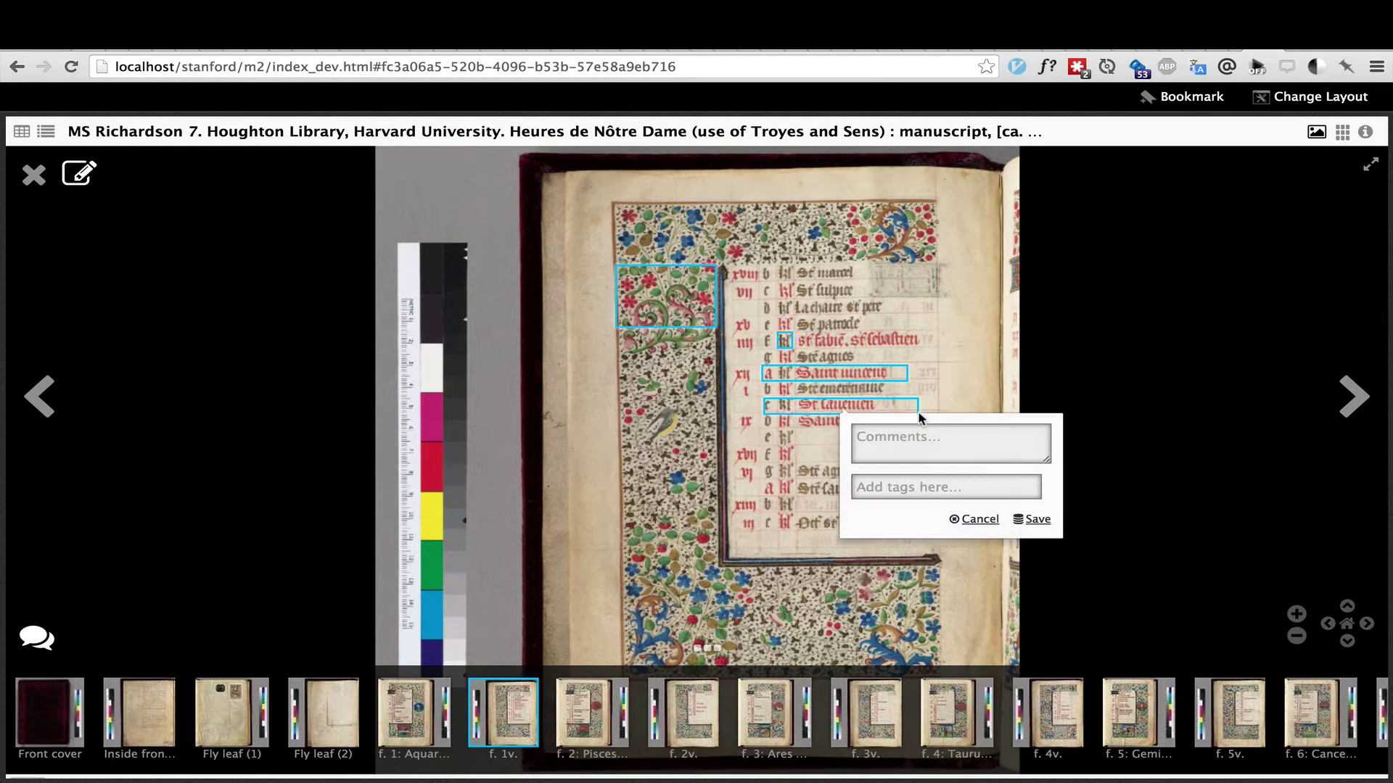
left_click(905, 440)
type("Calendar")
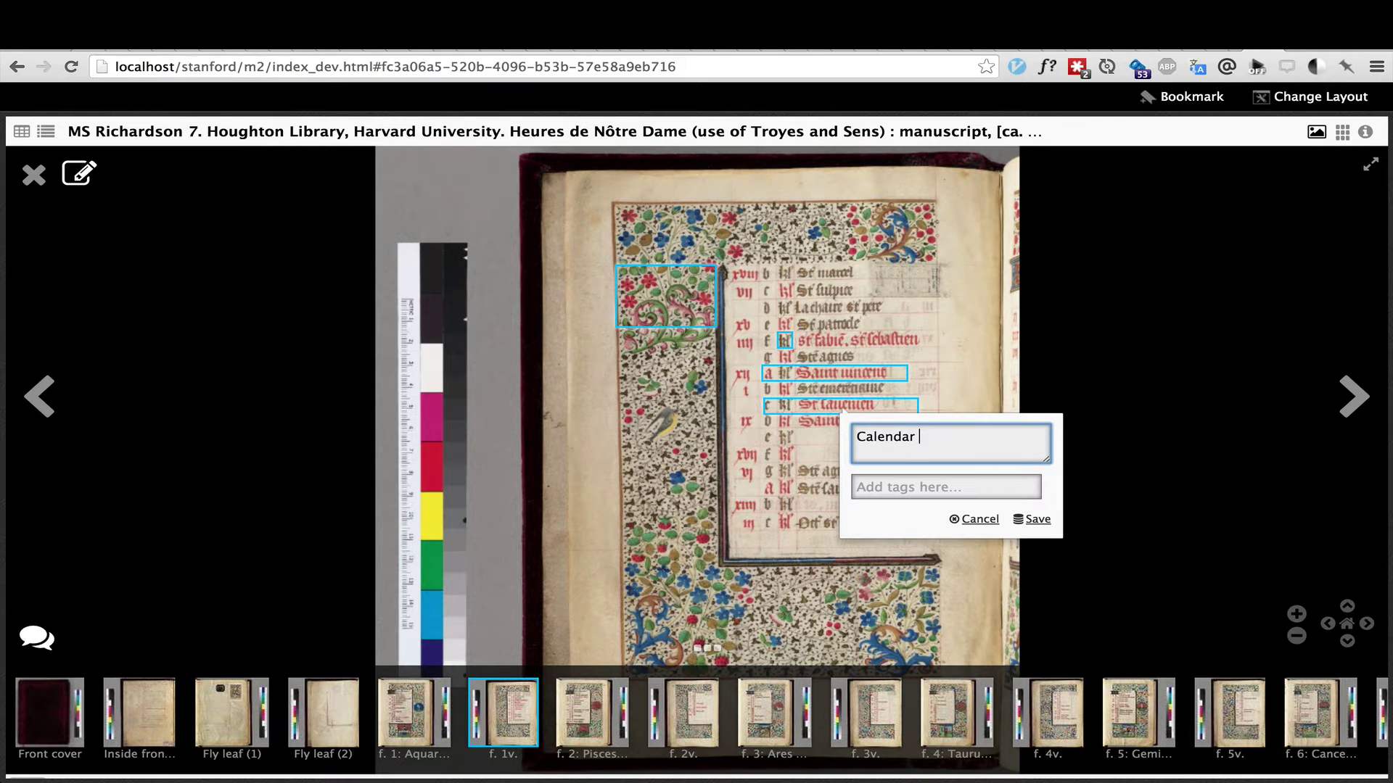
- Show folio 1's existing annotations and correct the initial-capital annotation's comment text
left_click(39, 396)
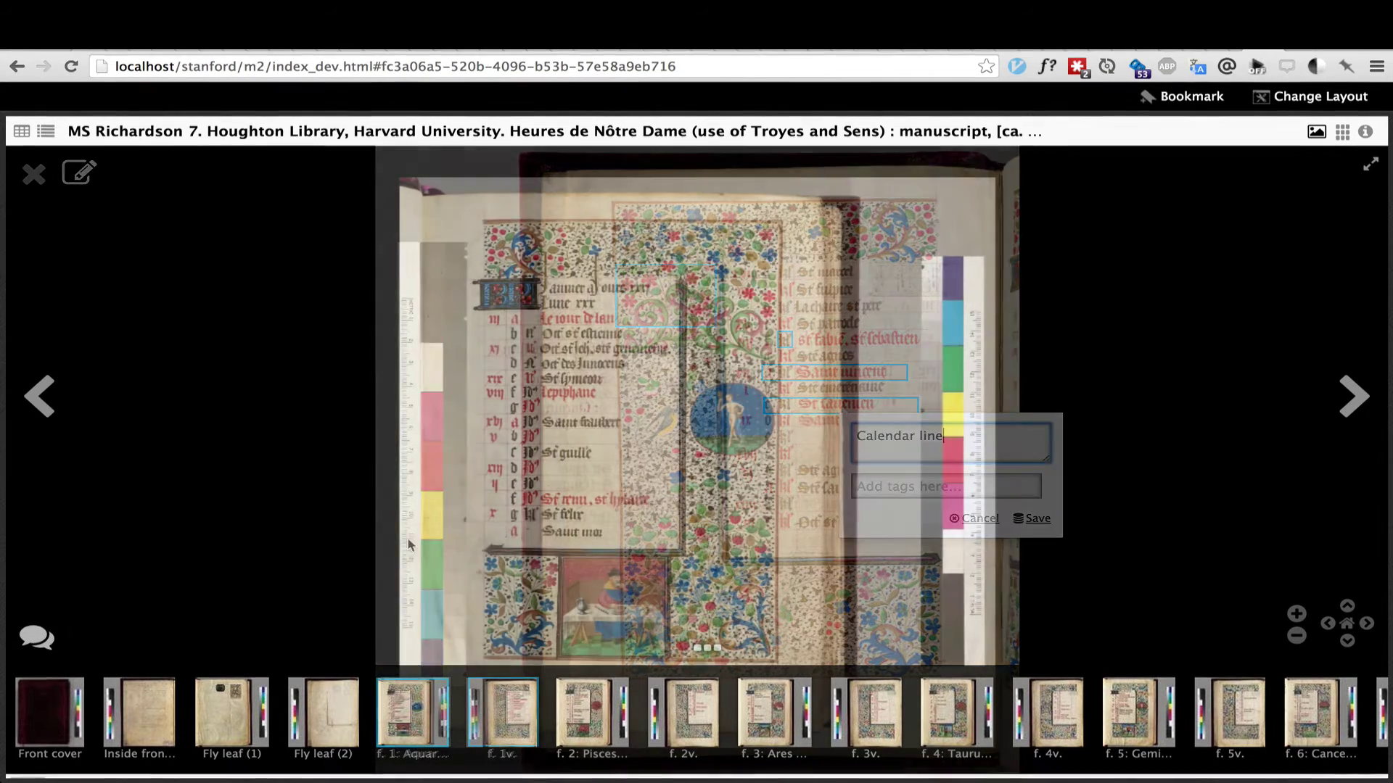
left_click(32, 640)
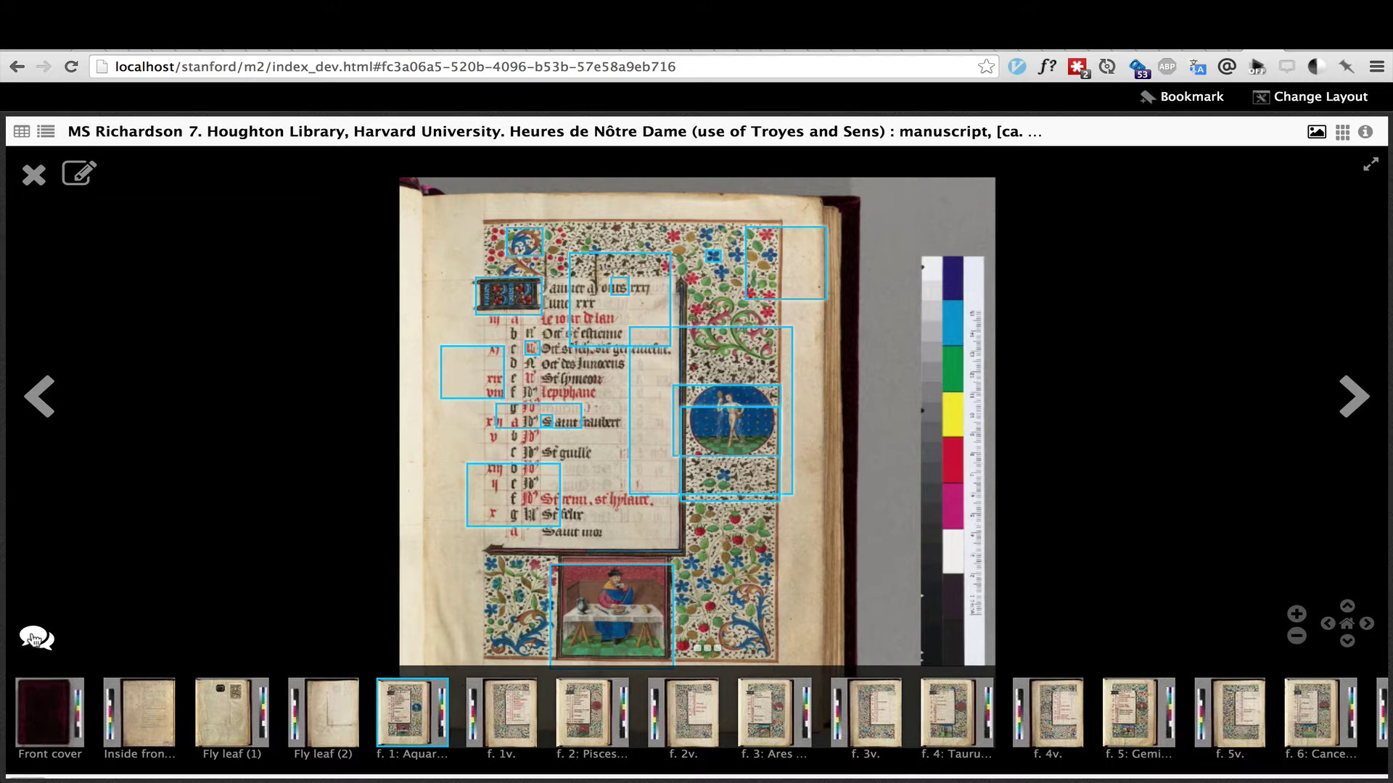
mouse_move(498, 300)
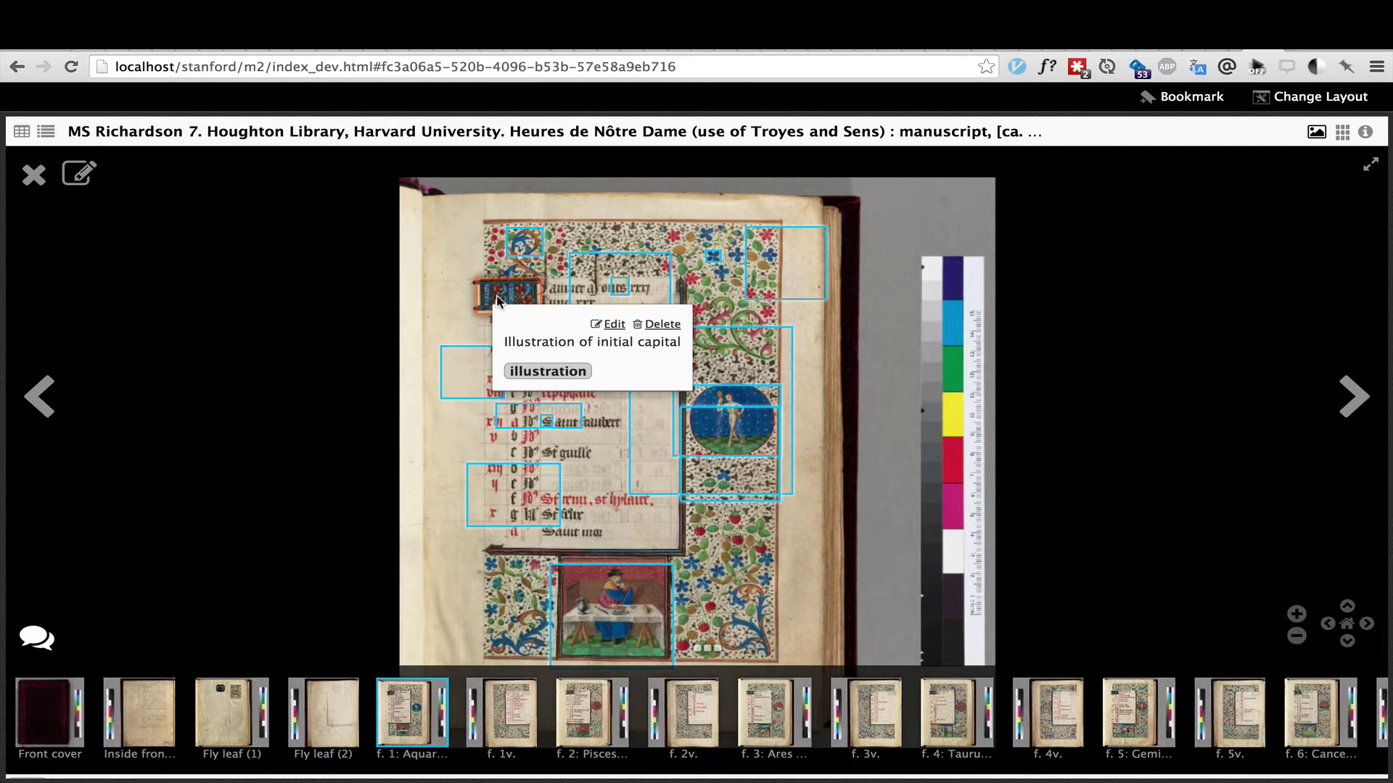
left_click(612, 324)
left_click(628, 327)
key("BackSpace")
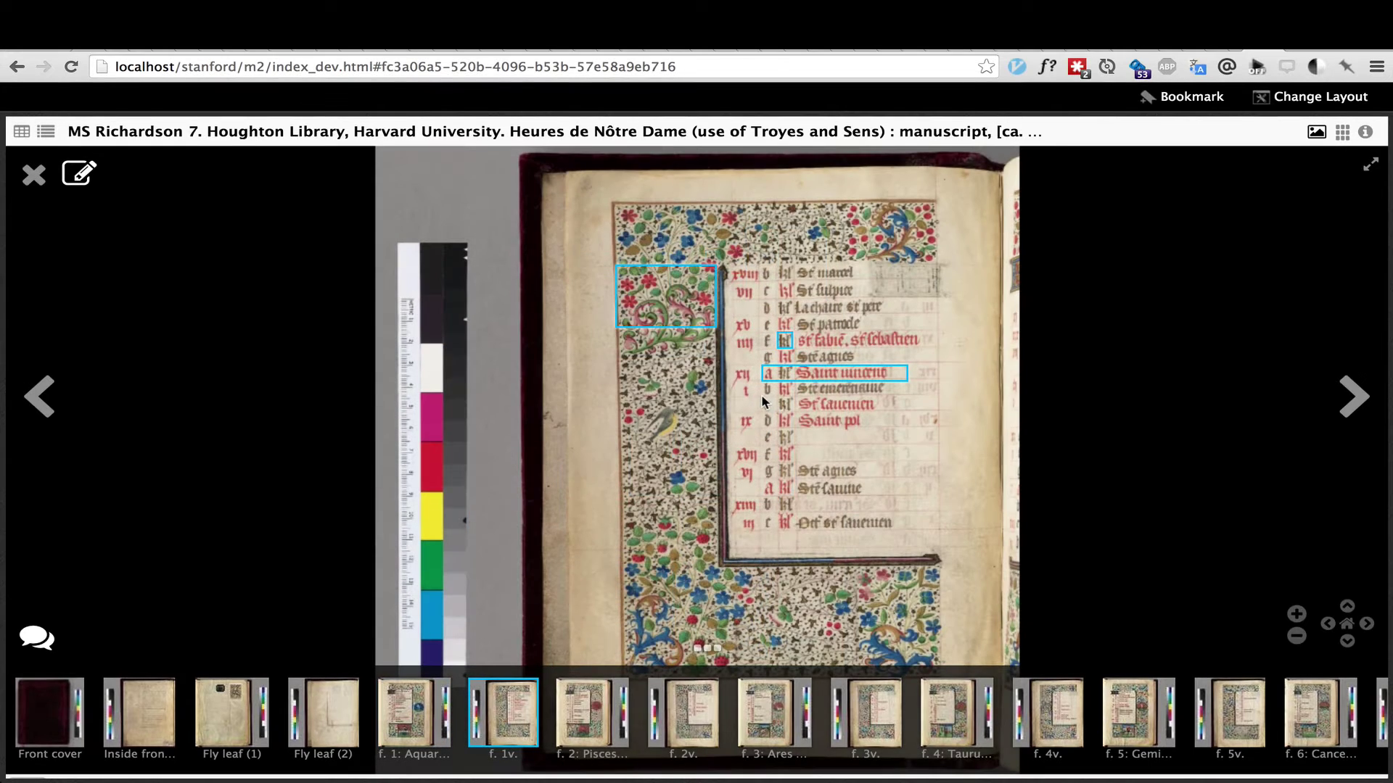
- Shrink the new box to the St Lauenien line and comment it 'Calendar line'
left_click_drag(919, 425, 919, 419)
left_click(903, 439)
type("Cal")
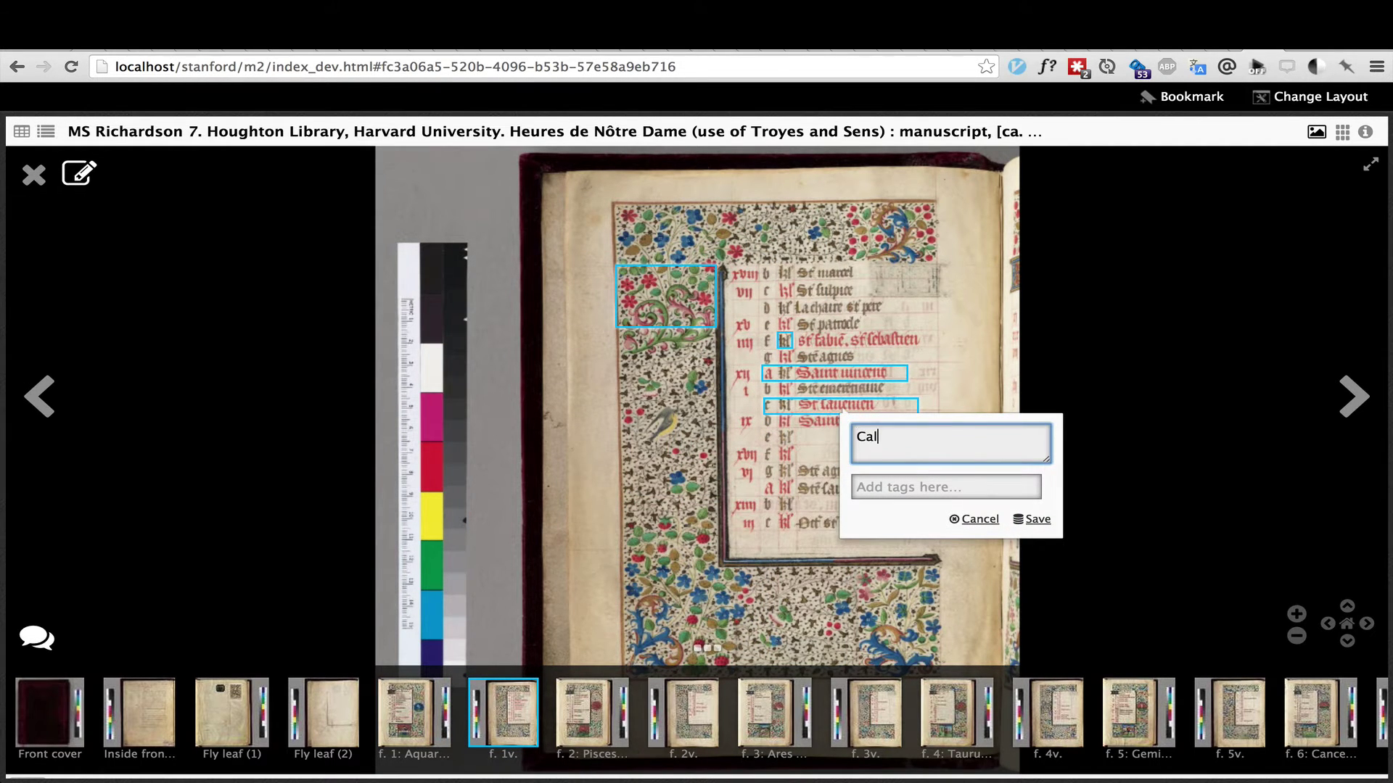
type("endar line")
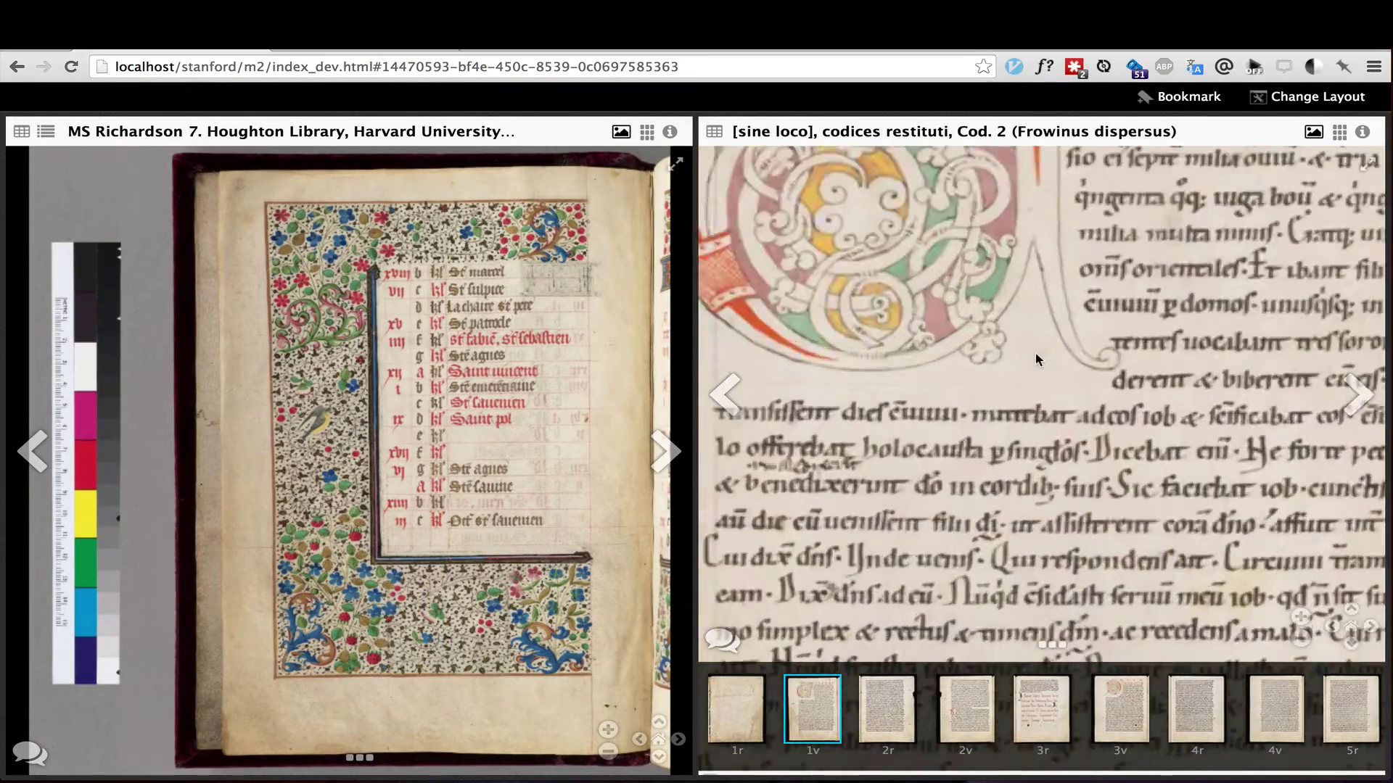
scroll(1051, 435, "up", 5)
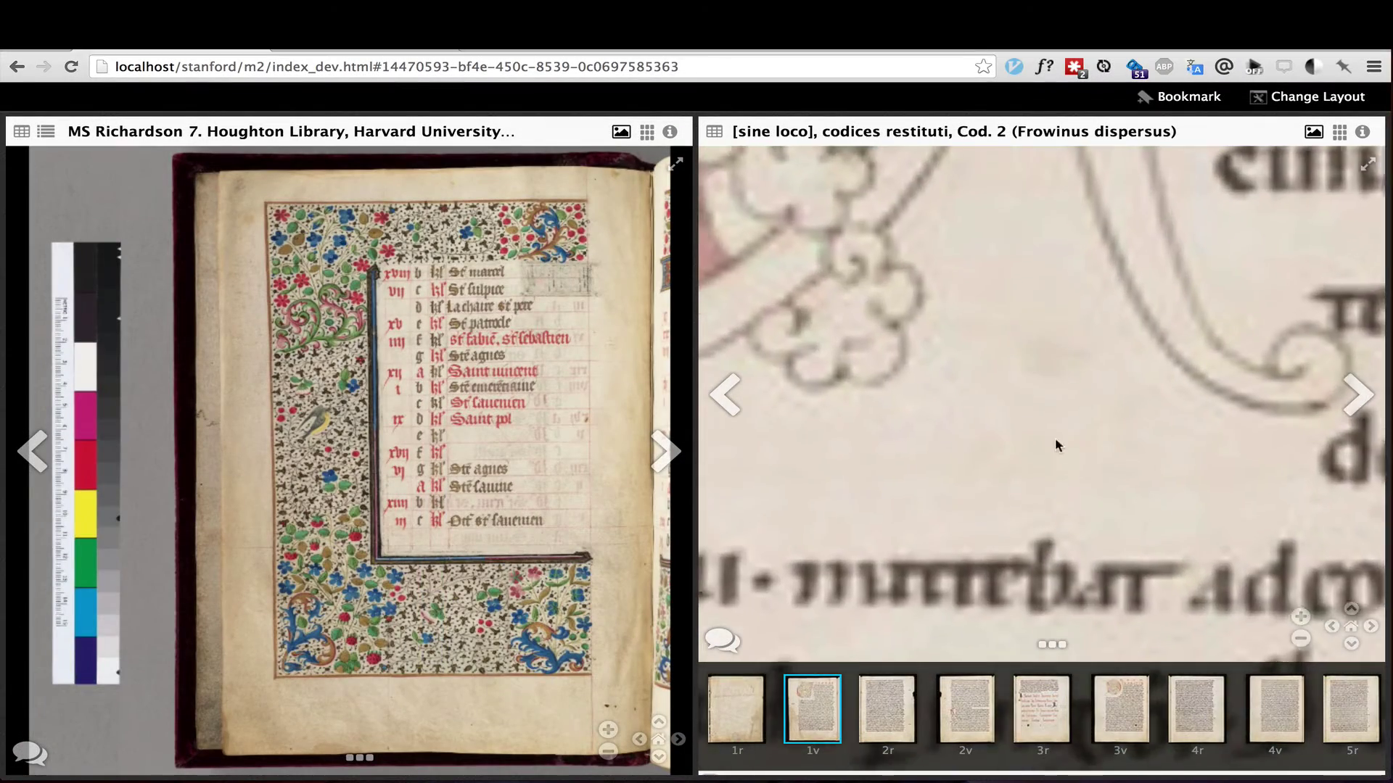
- Pan the calendar page to the saint-name rows and add an empty slot to its right
scroll(502, 429, "up", 5)
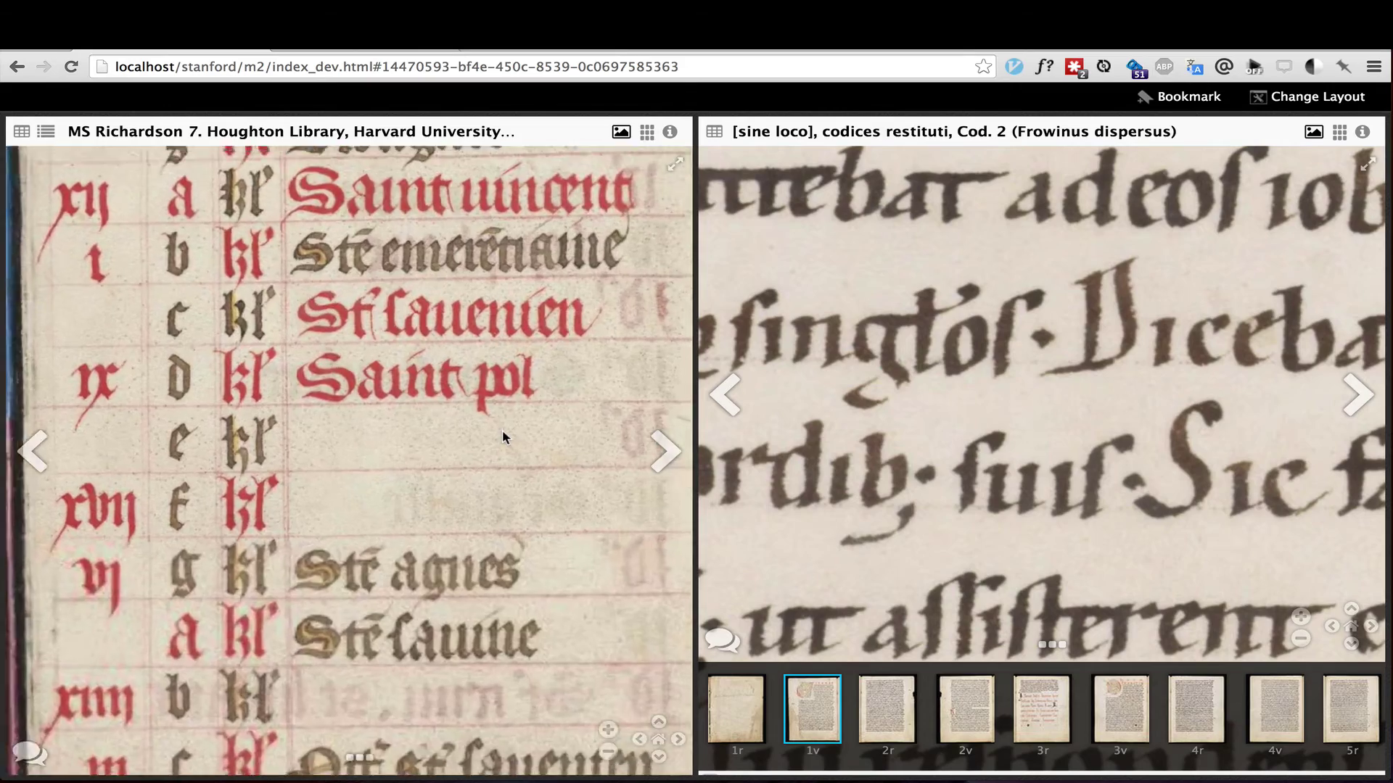
left_click_drag(502, 429, 533, 528)
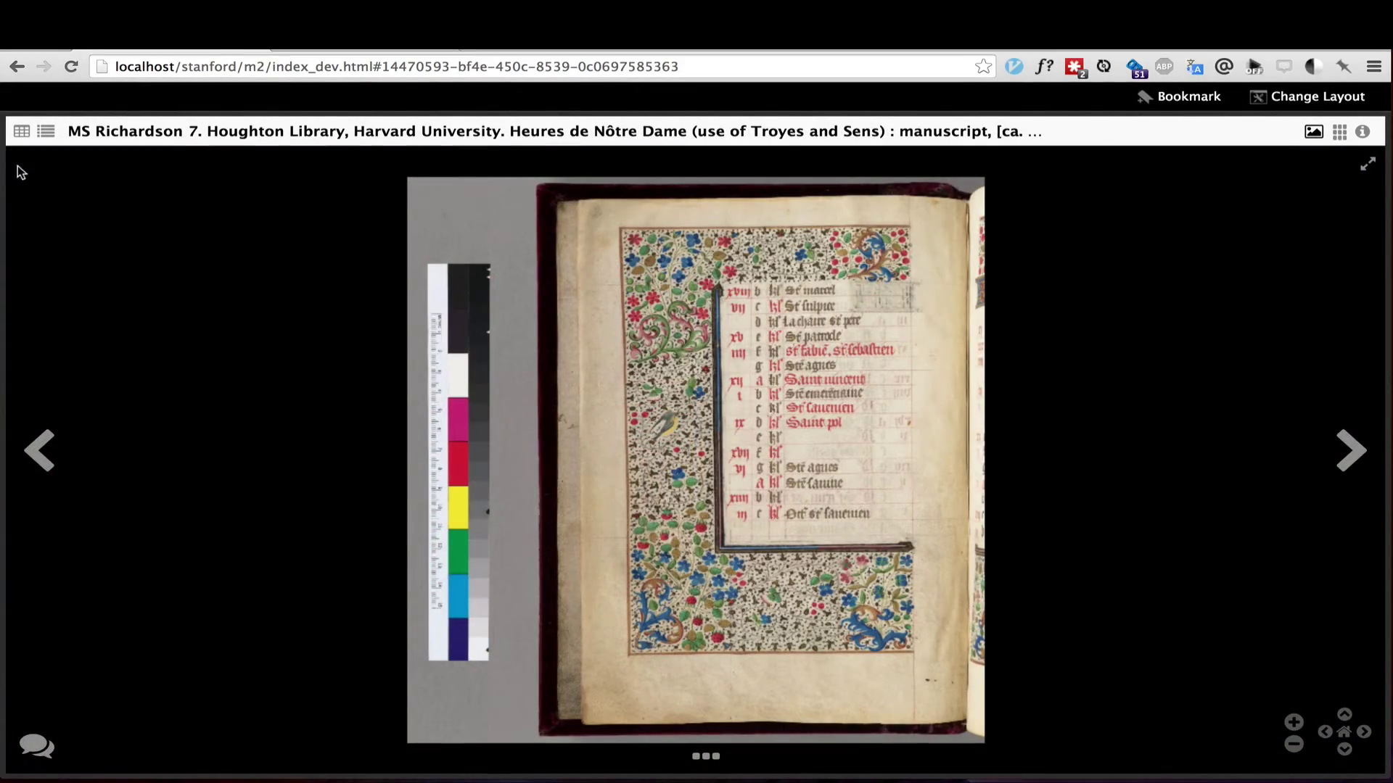
mouse_move(21, 130)
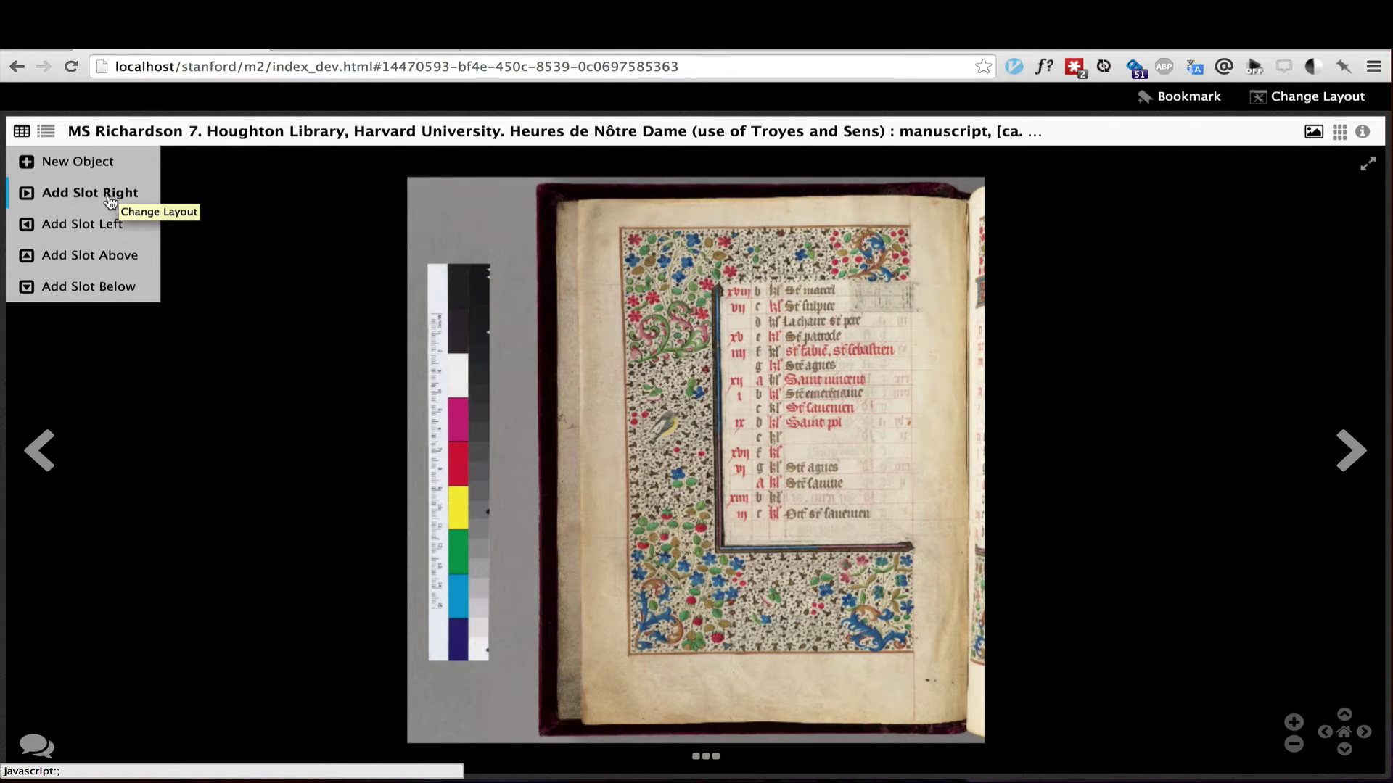
left_click(90, 193)
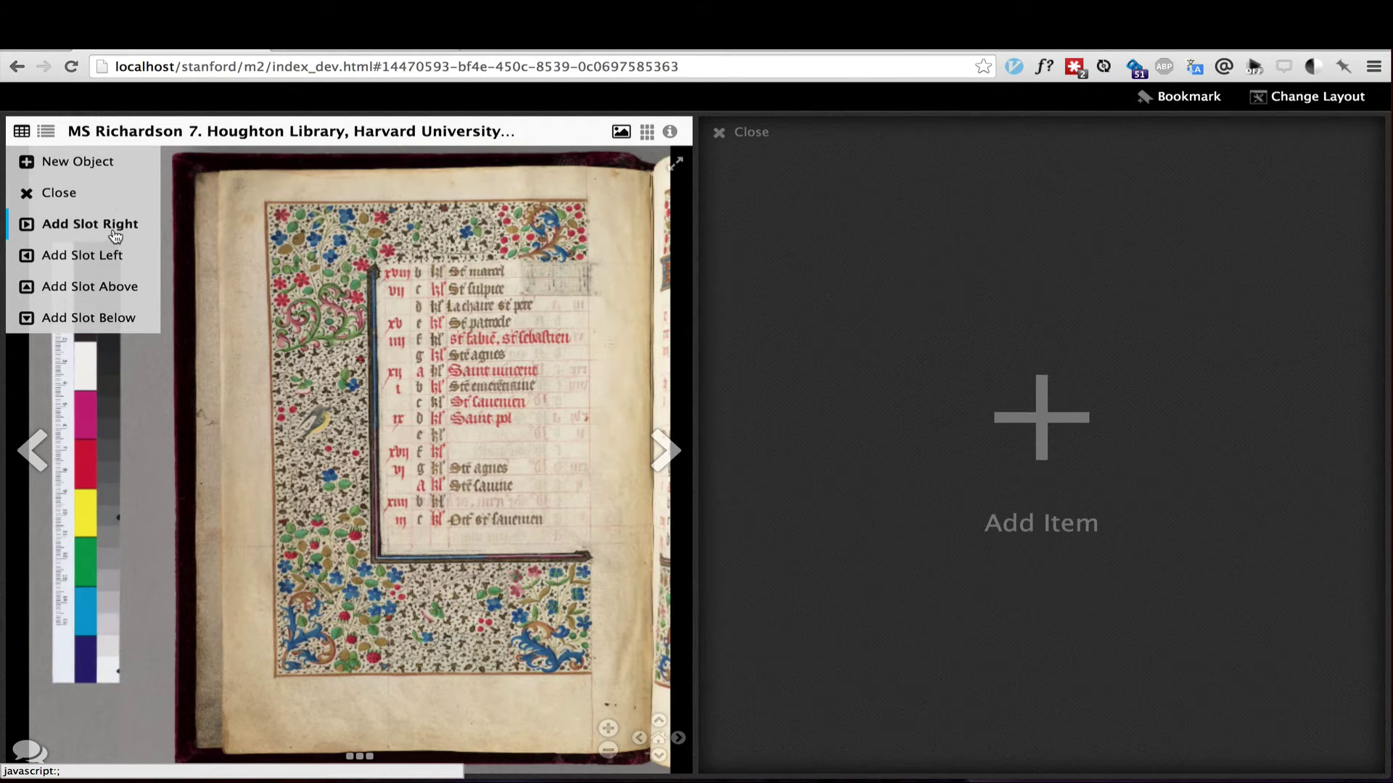
- Load codices restituti, Cod. 2 into the new slot and zoom into both pages
left_click(795, 292)
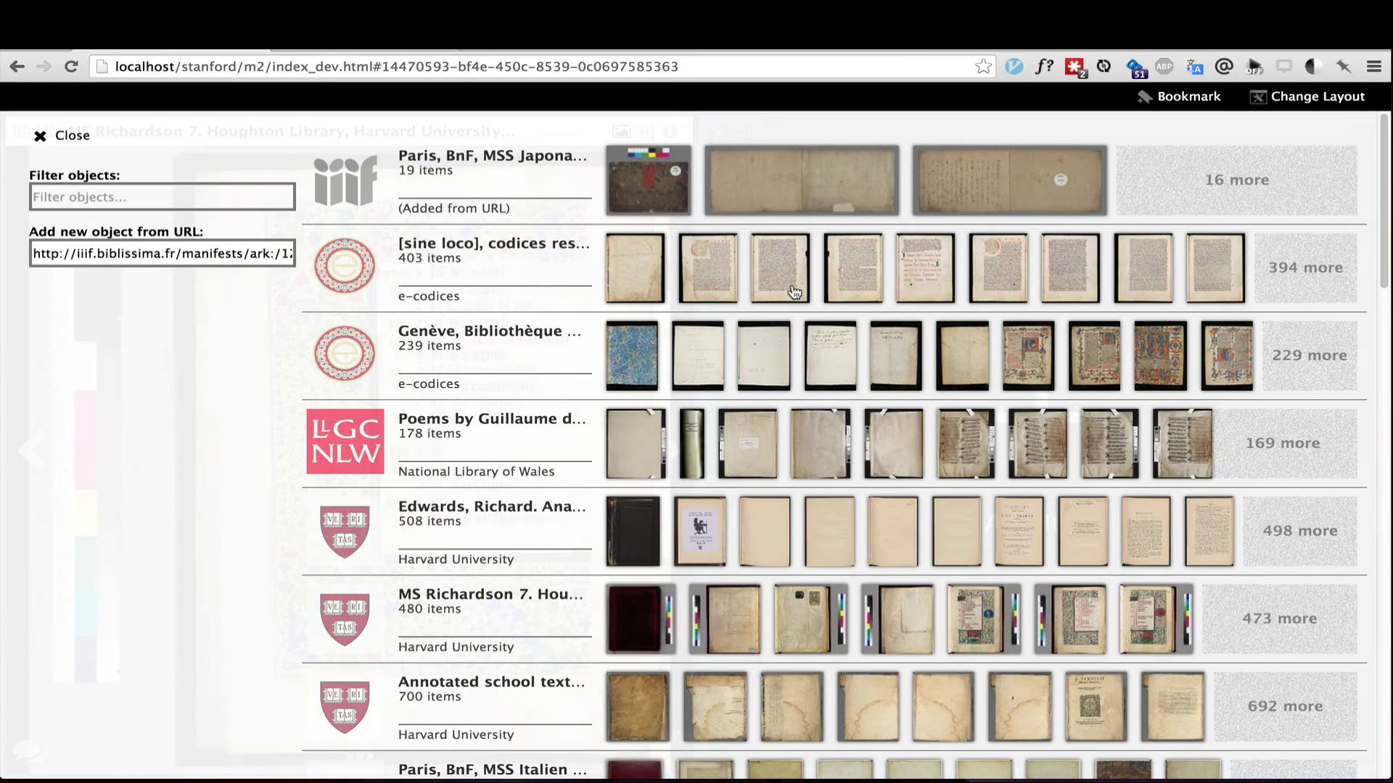
left_click(702, 273)
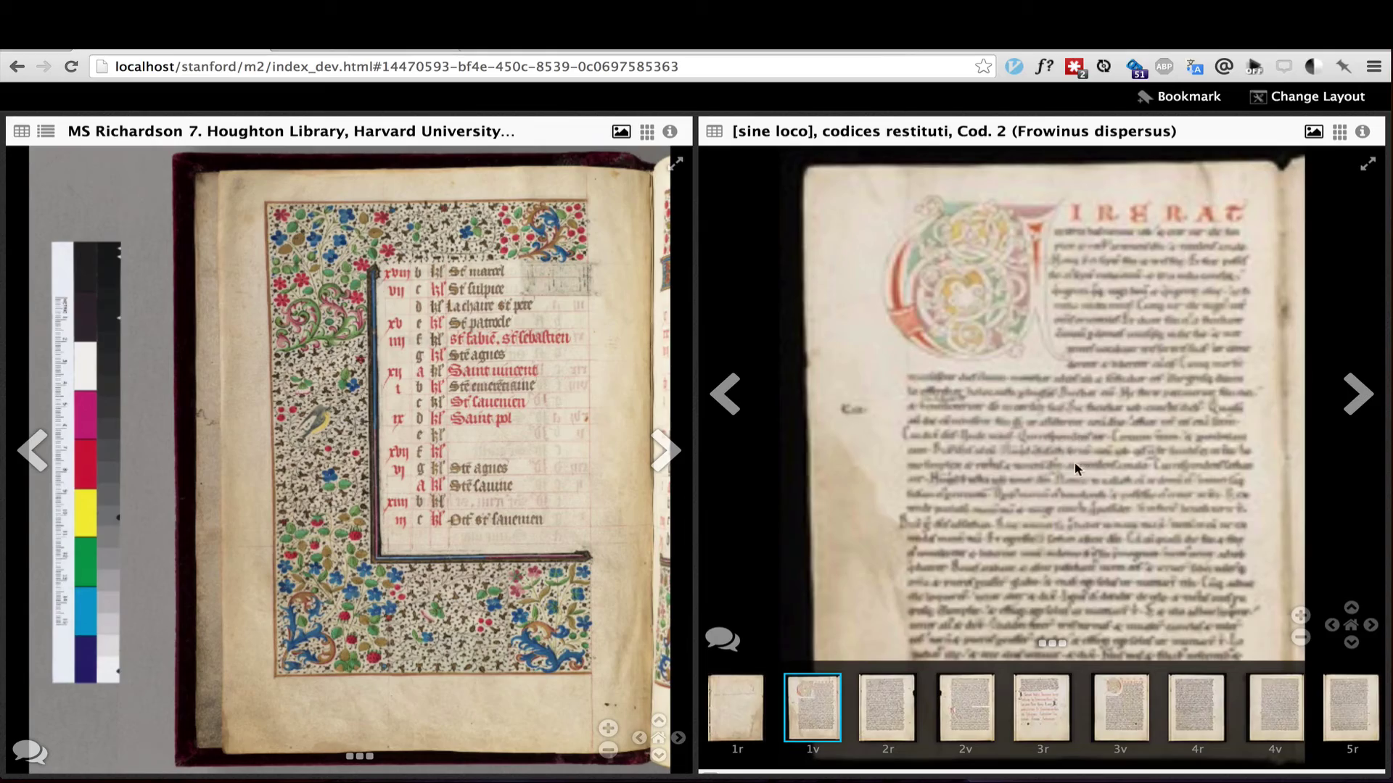
scroll(1036, 359, "up", 5)
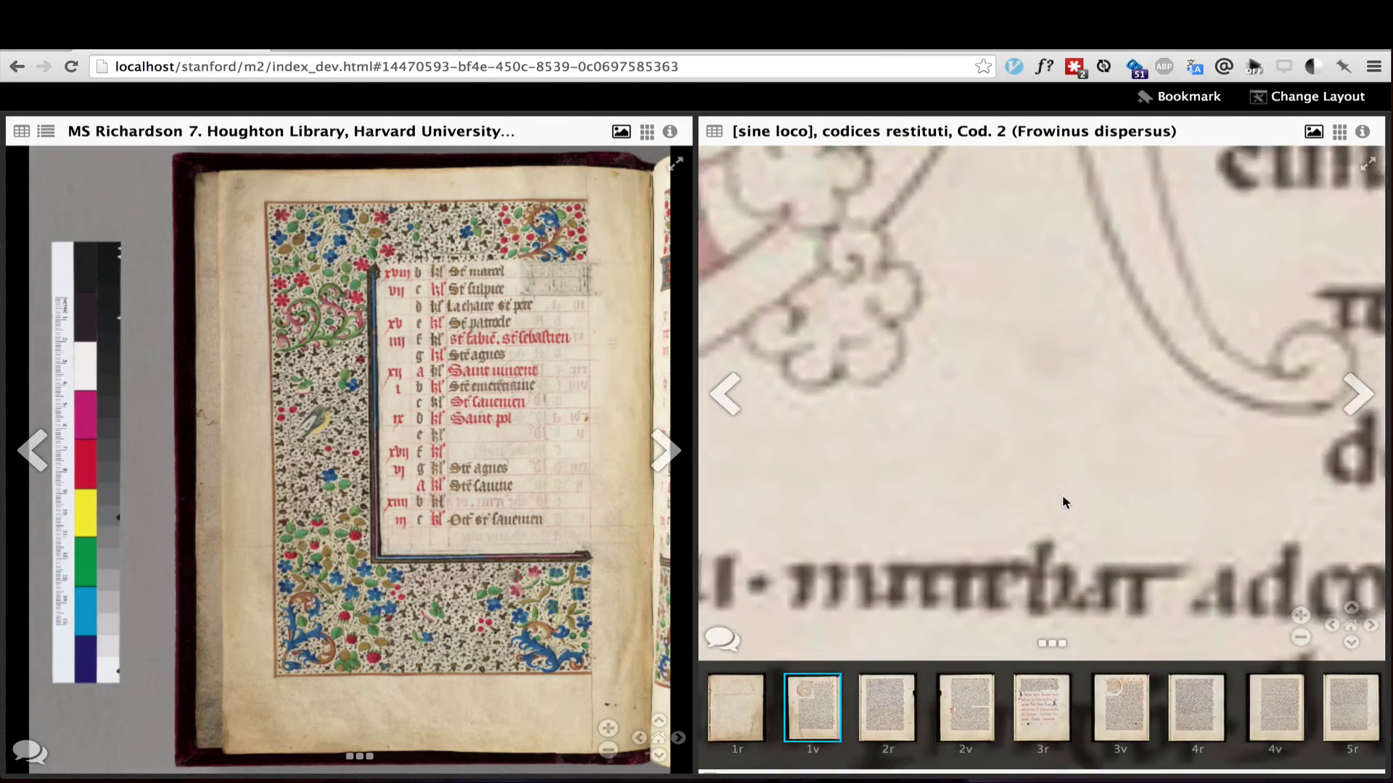
scroll(501, 430, "up", 5)
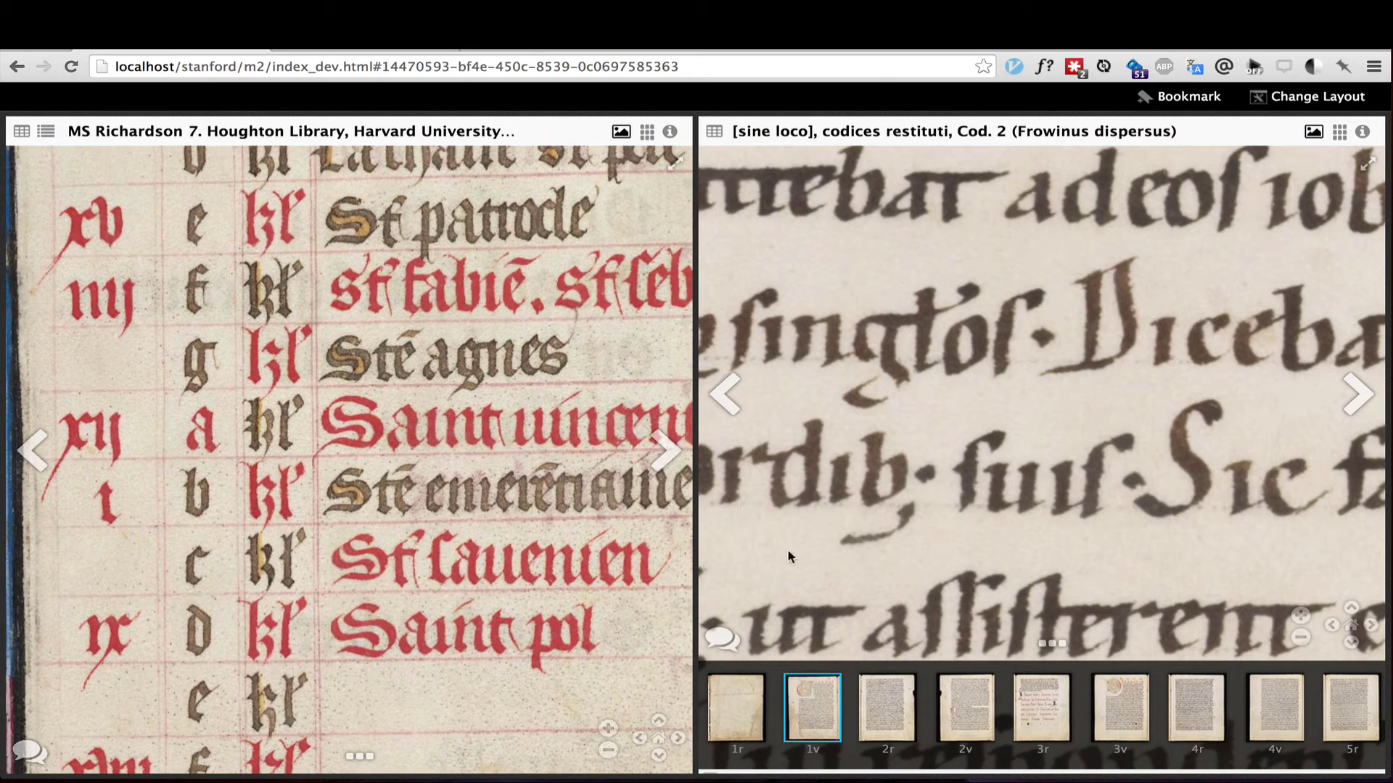
- Hide Cod. 2's thumbnails, add empty slots below, right and left of it, then reload
left_click(1053, 645)
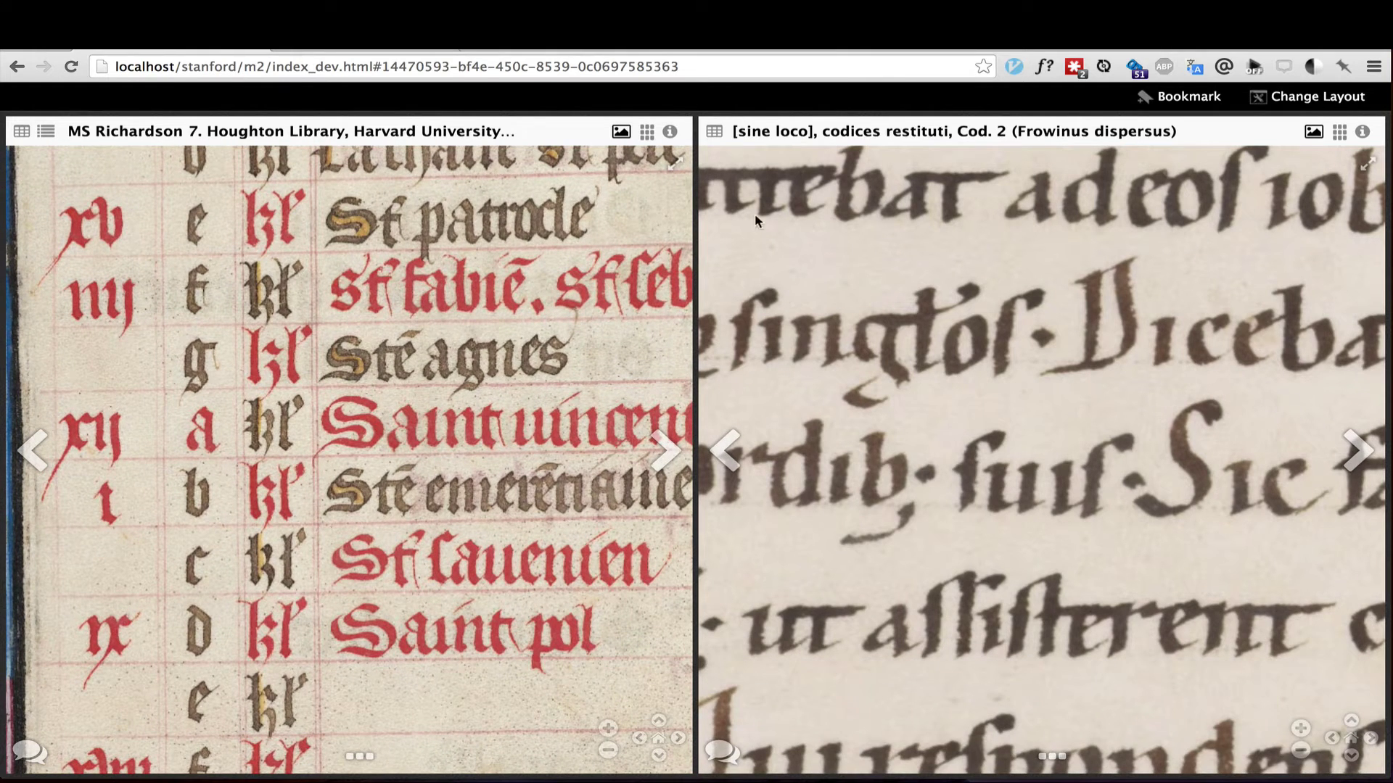
mouse_move(715, 132)
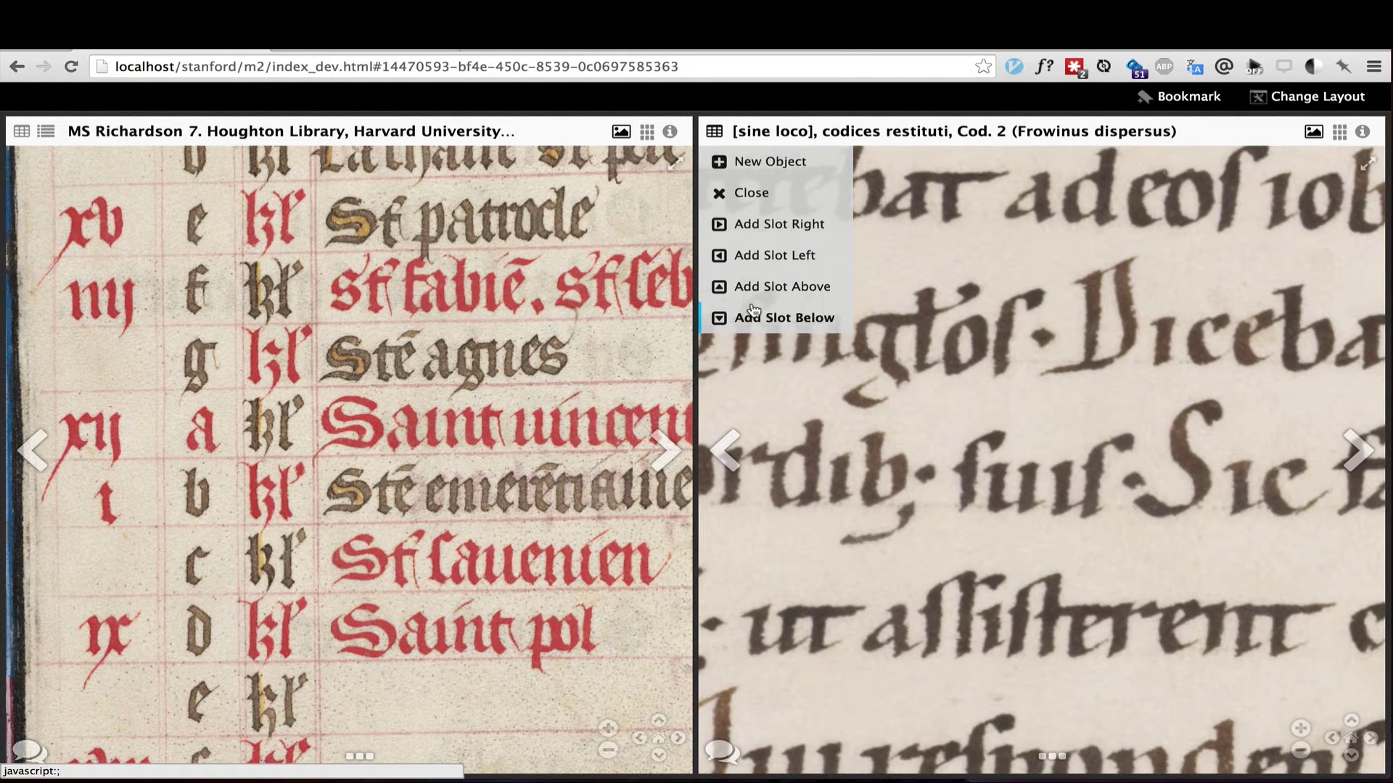
left_click(753, 310)
left_click(743, 233)
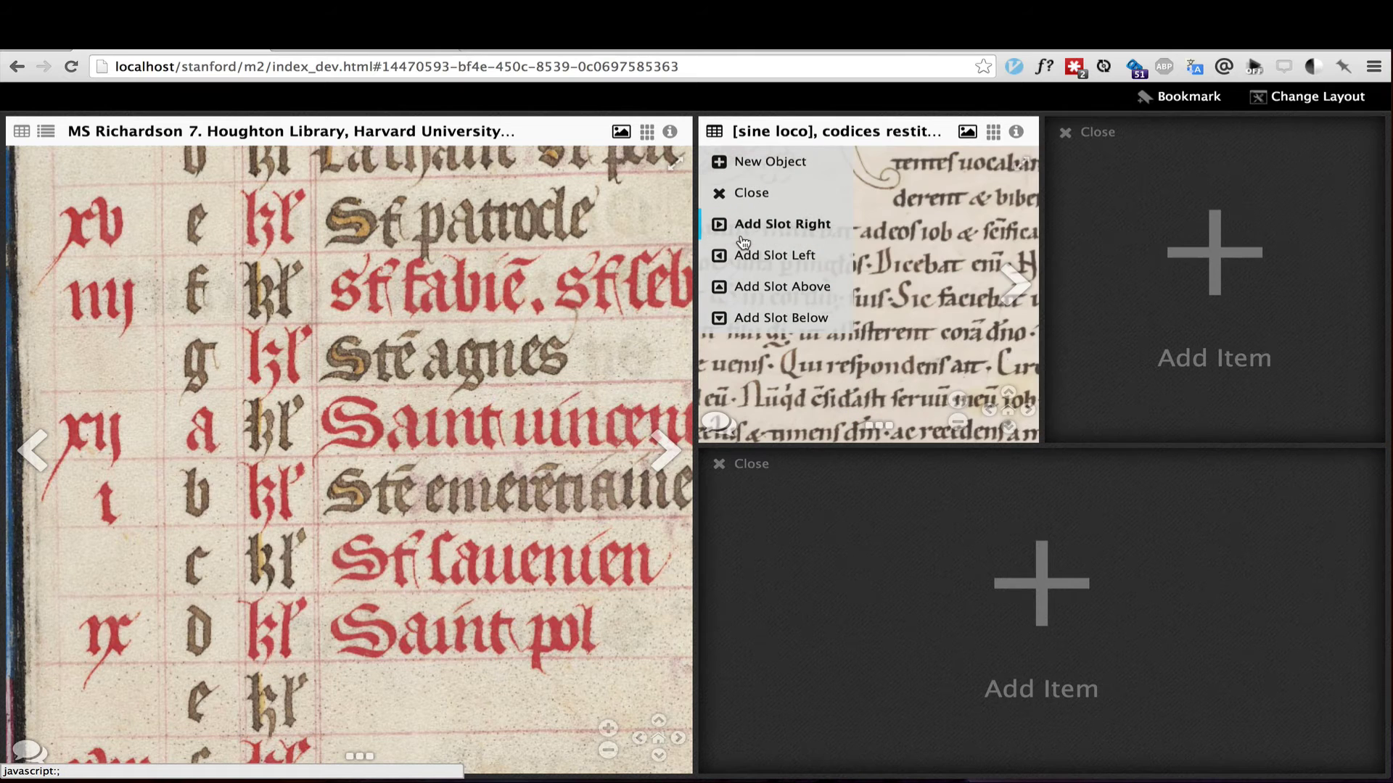
left_click(747, 255)
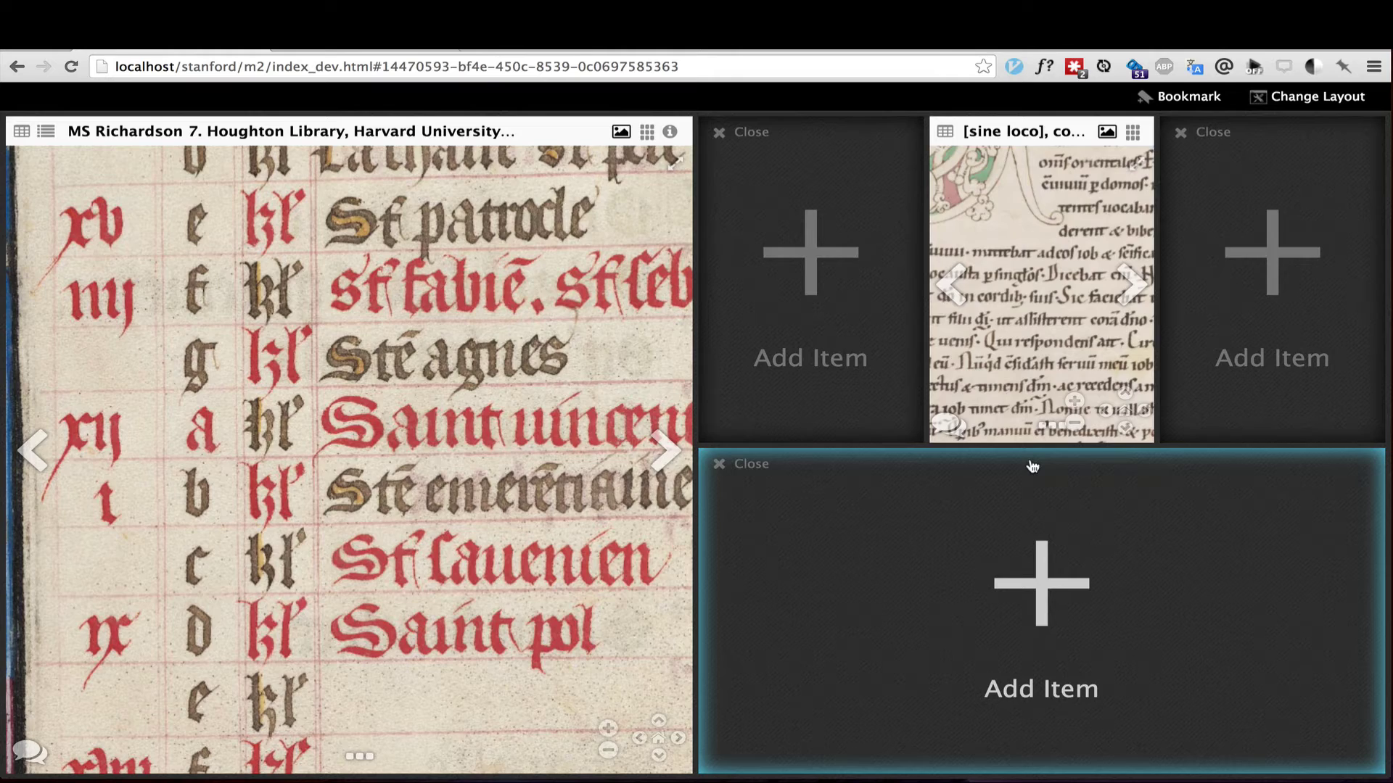
key("ctrl+r")
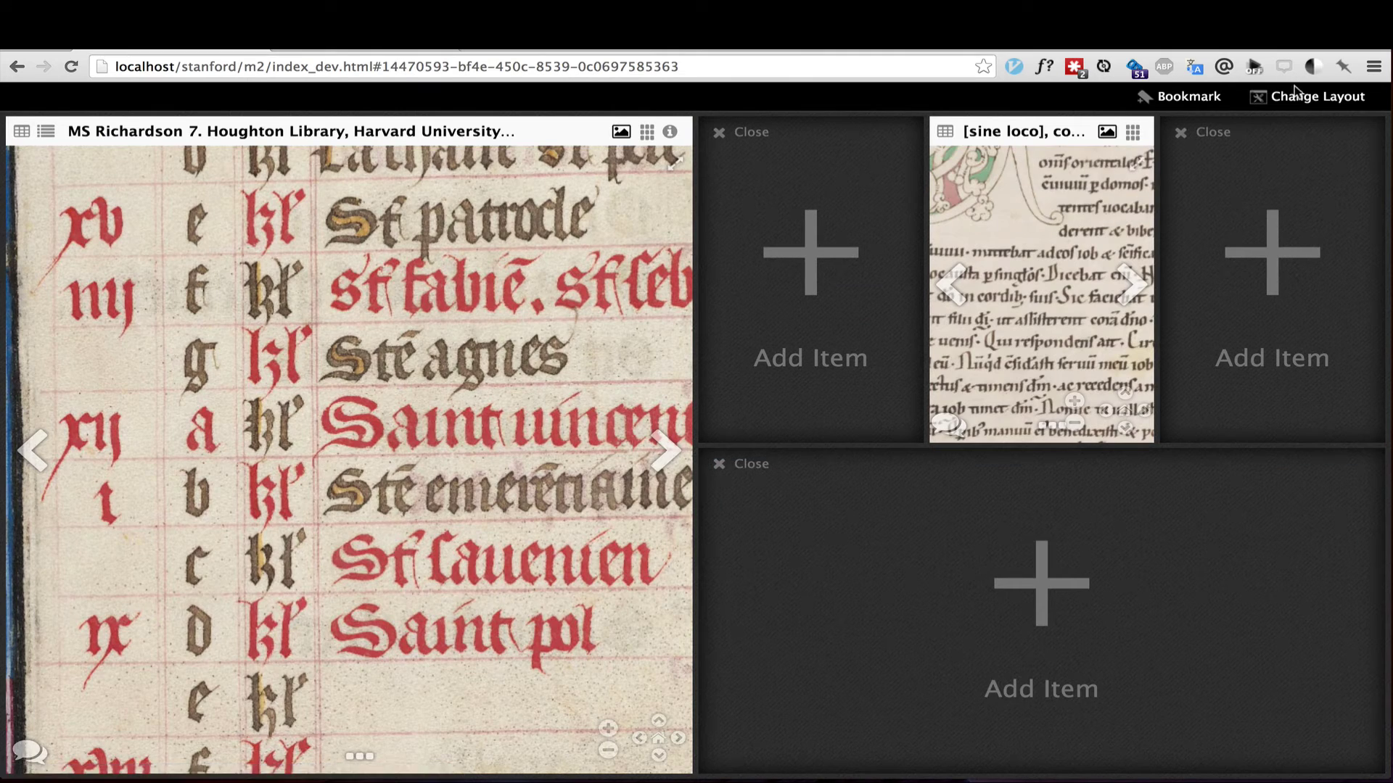
- Switch the workspace to a 2×2 grid and hide the MS Richardson table of contents
left_click(1298, 96)
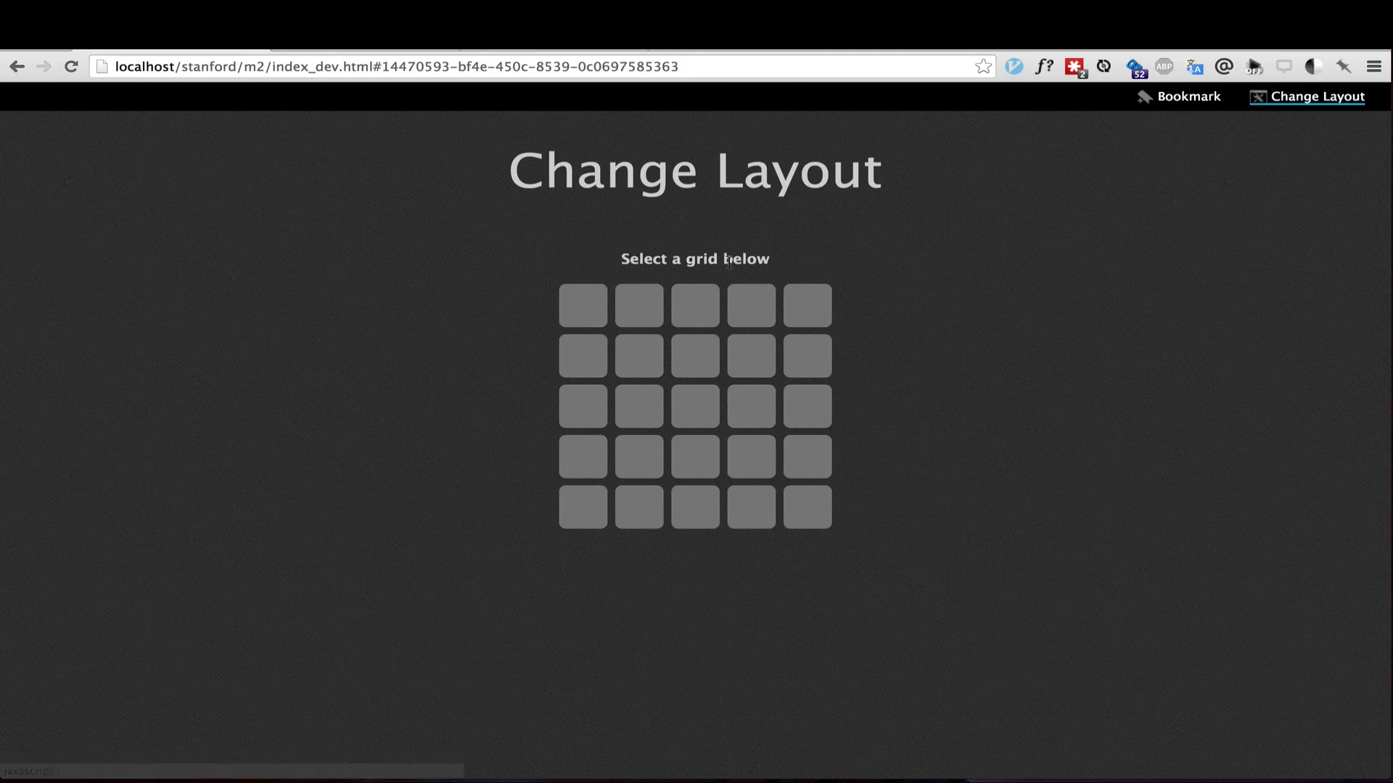
left_click(644, 367)
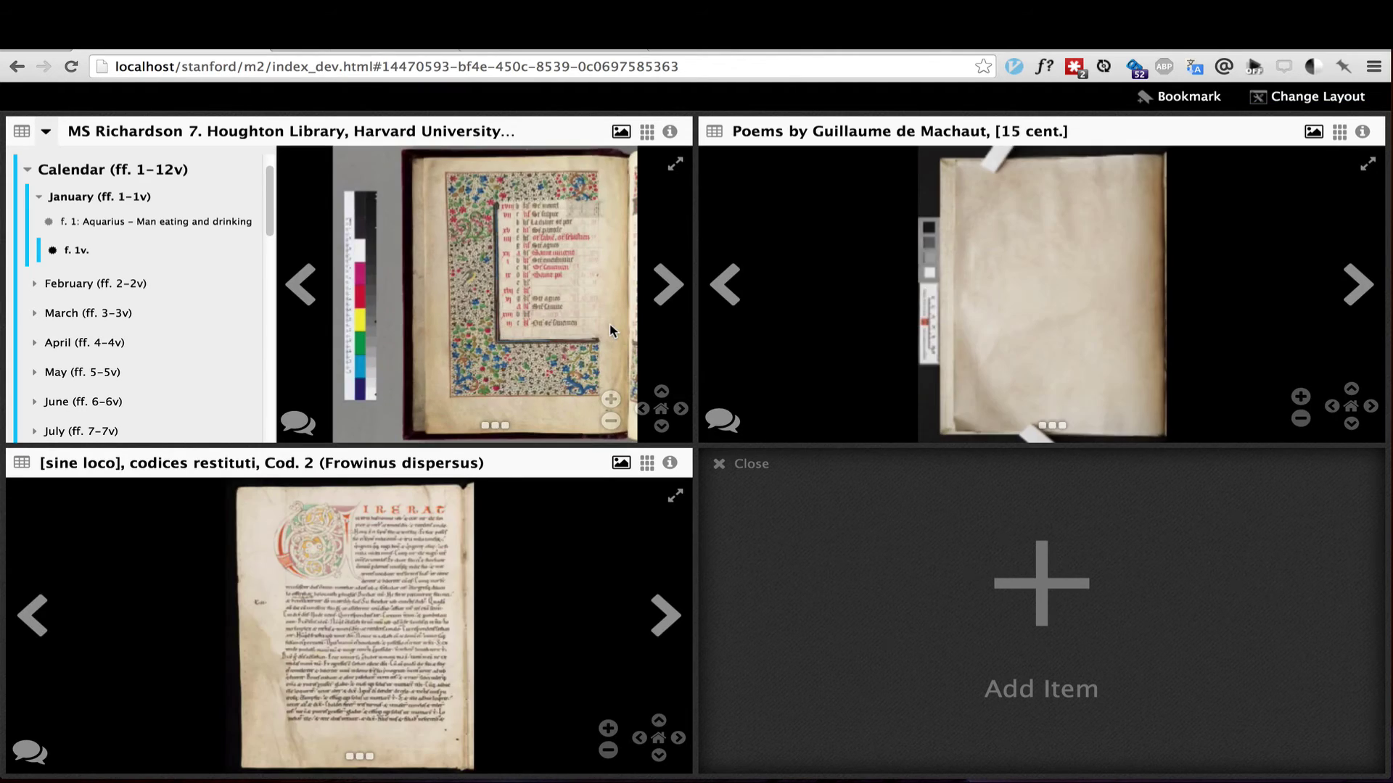
left_click(46, 132)
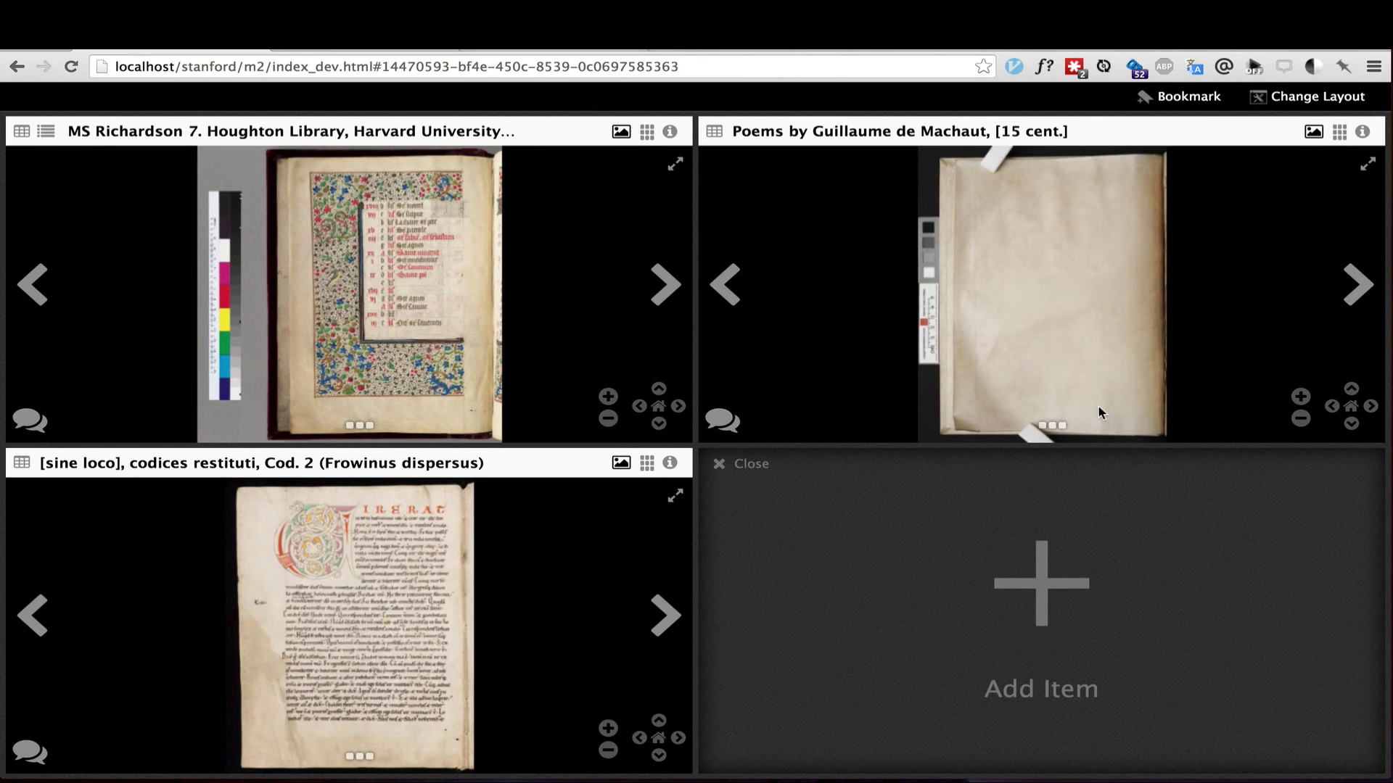
- Zoom and pan the codices page to later text lines and the calendar page to its decorated border
scroll(351, 602, "up", 8)
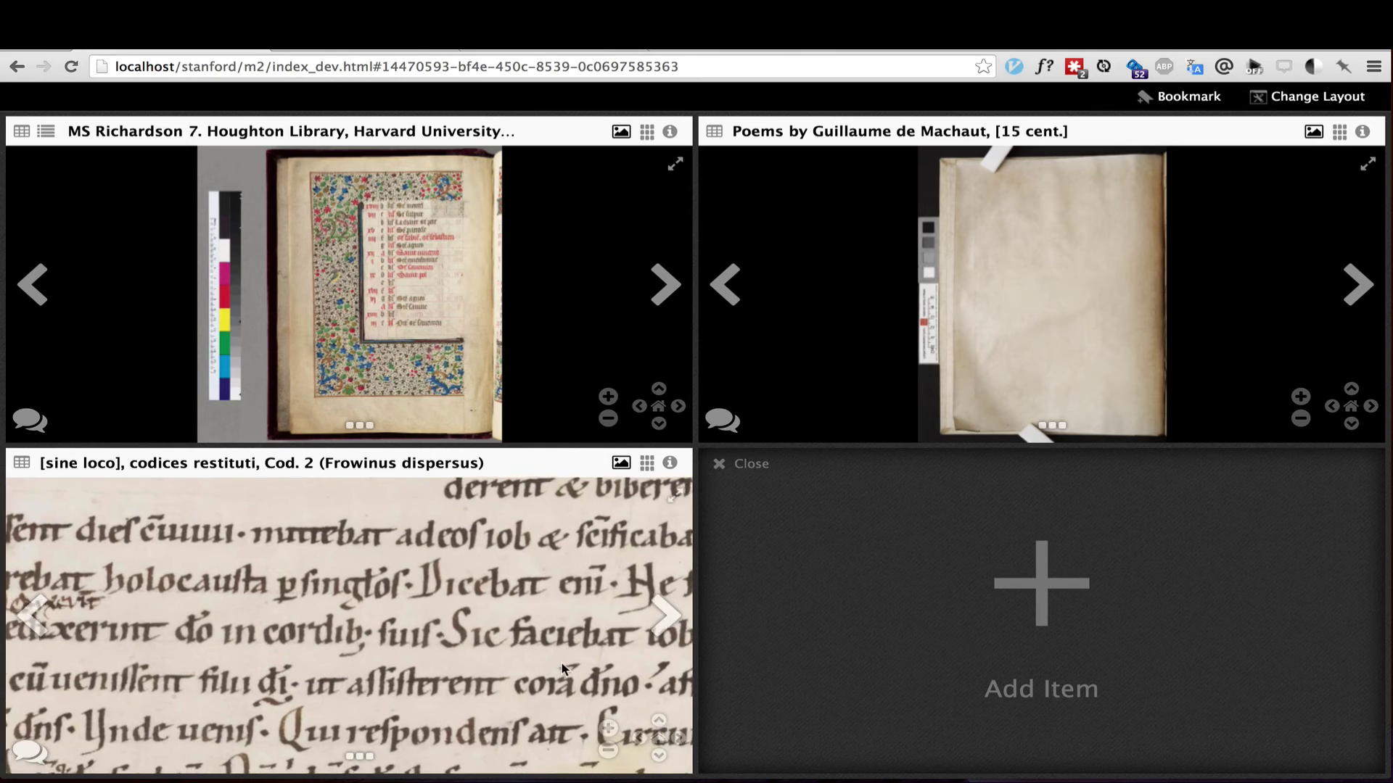
left_click_drag(203, 560, 194, 529)
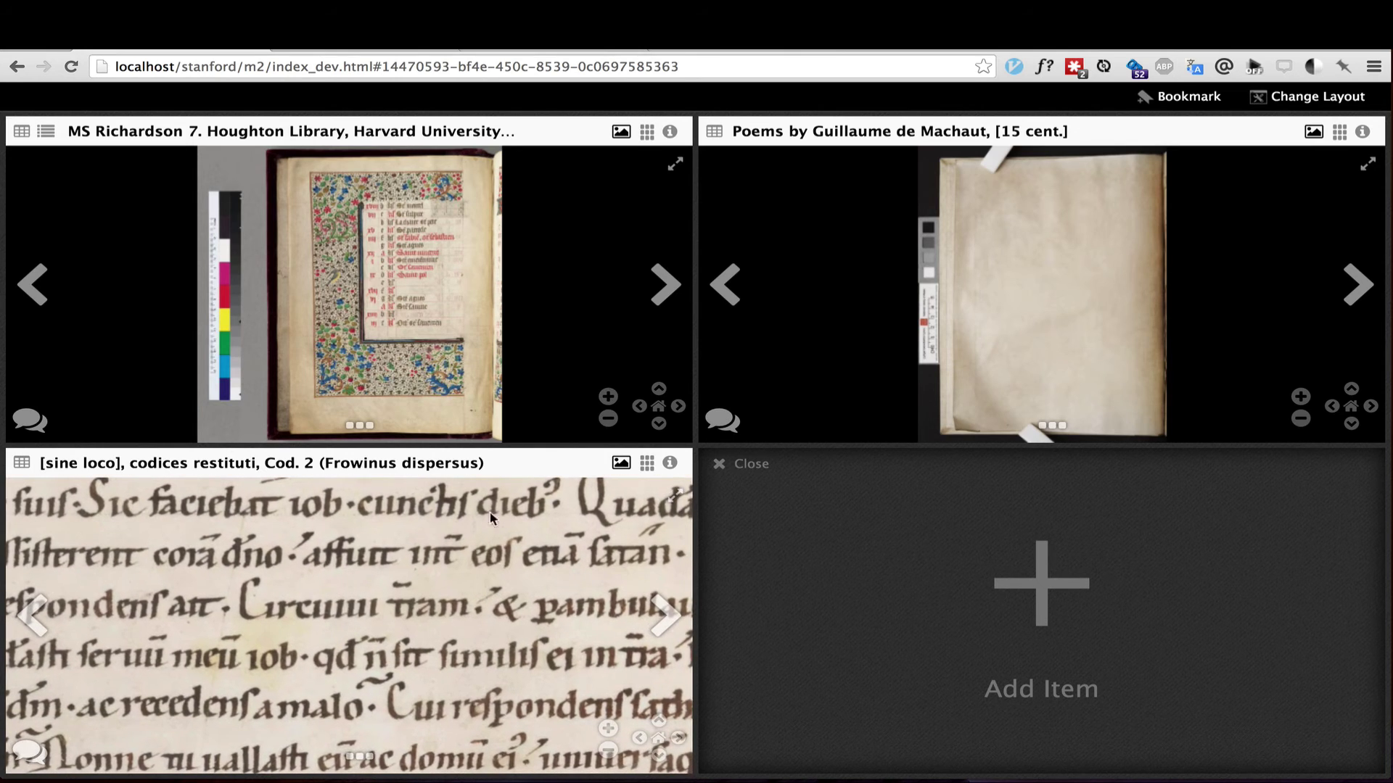
scroll(486, 277, "up", 5)
left_click_drag(434, 268, 566, 433)
left_click_drag(646, 152, 545, 246)
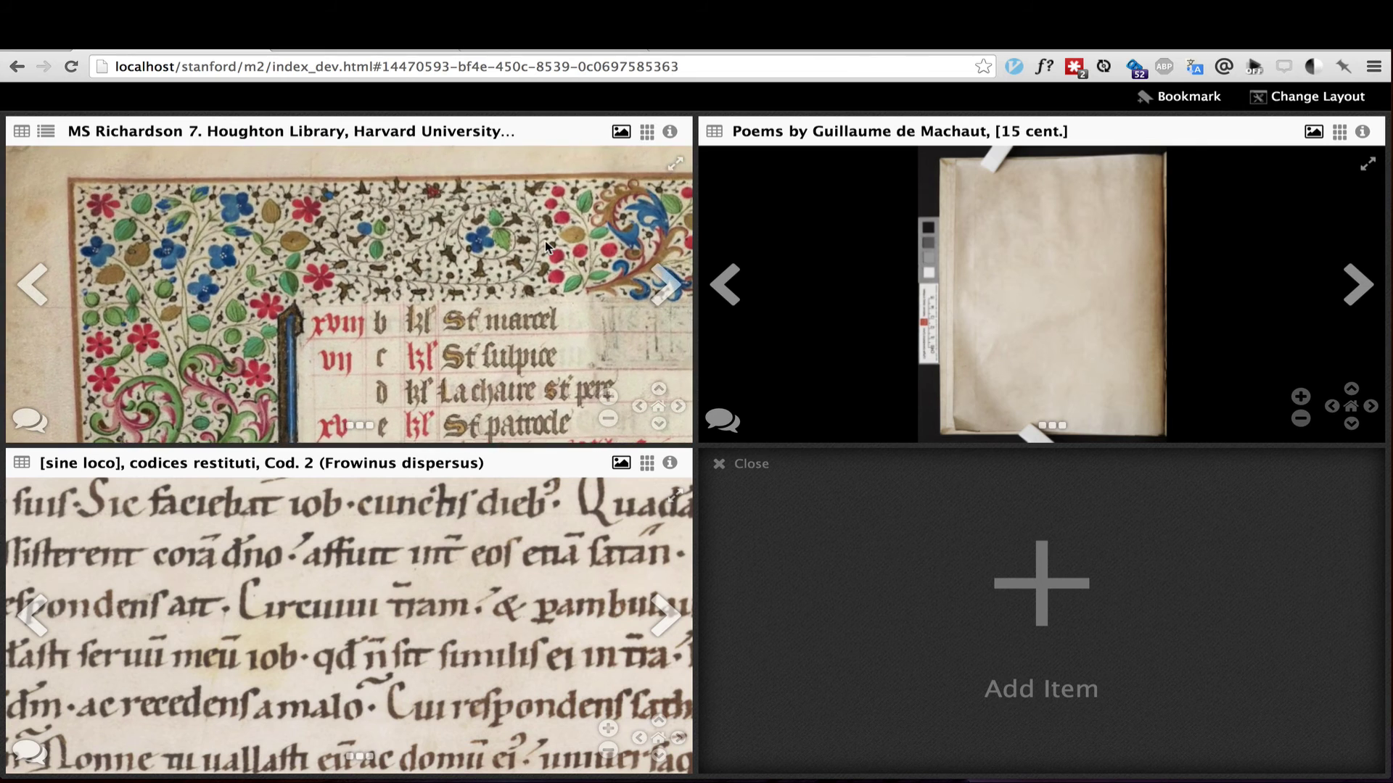
- Copy the workspace bookmark URL and load it in a new browser tab
left_click(1194, 98)
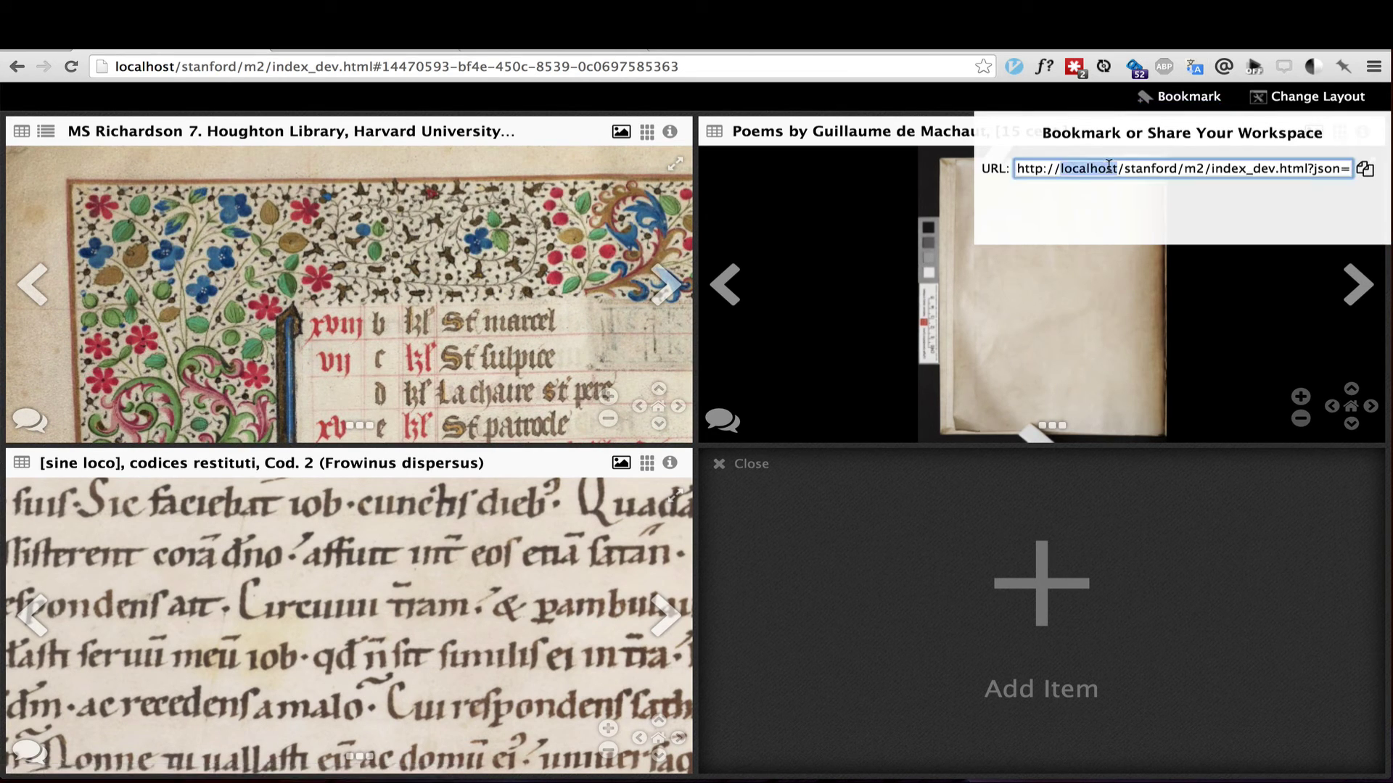
triple_click(1108, 168)
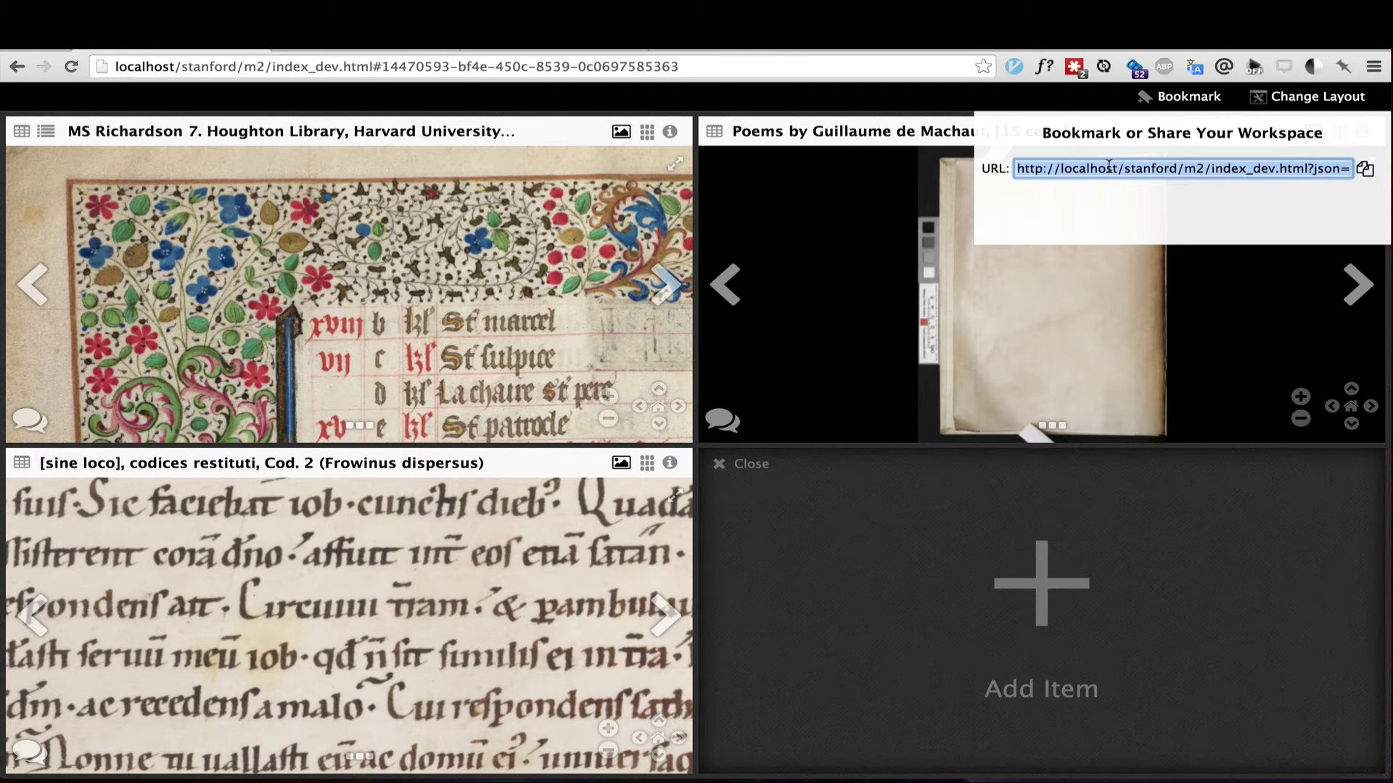
key("ctrl+c")
key("ctrl+t")
key("ctrl+v")
key("Return")
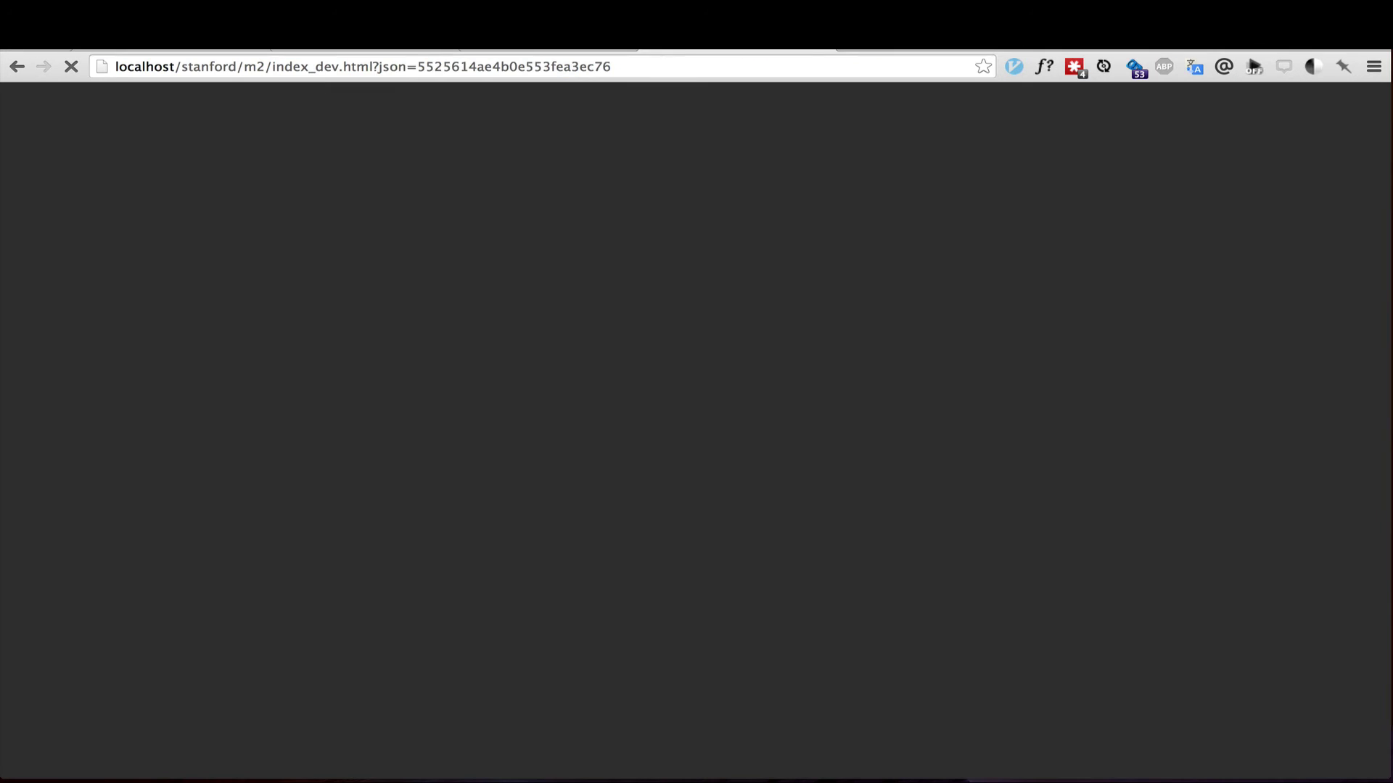